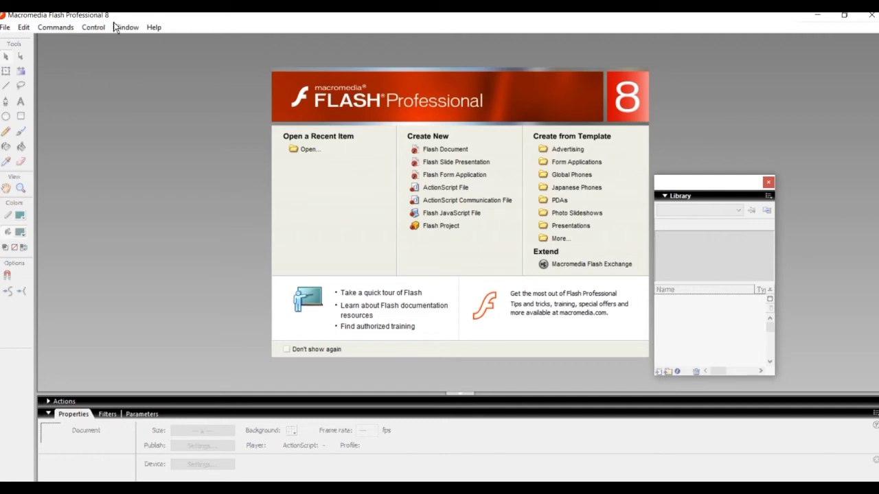
Step: Create a new Flash Document, Untitled-1, with a 550 x 400 stage from the Start Page
click(442, 149)
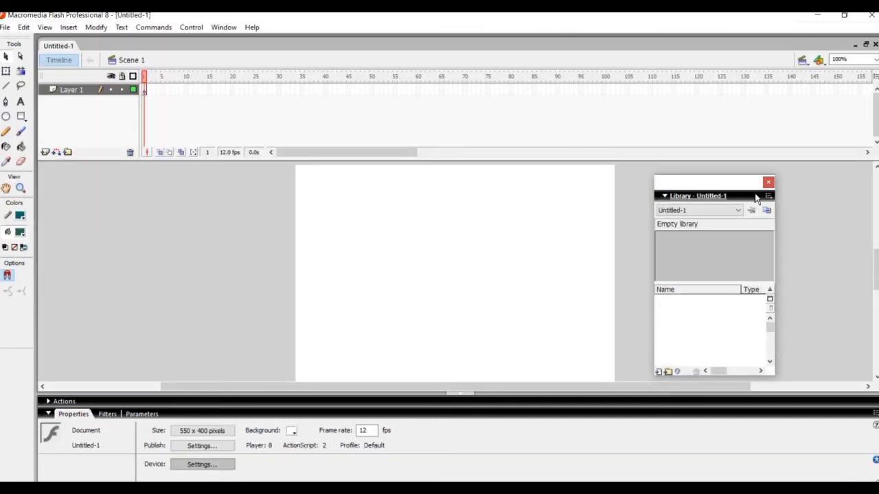
Step: Drag the Library panel to the far right edge so it clears the stage
drag(716, 190, 797, 184)
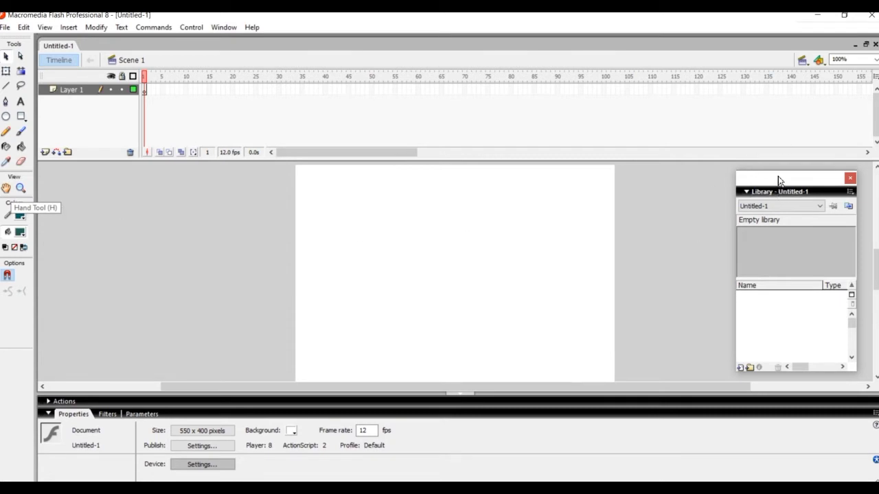
drag(778, 180, 790, 182)
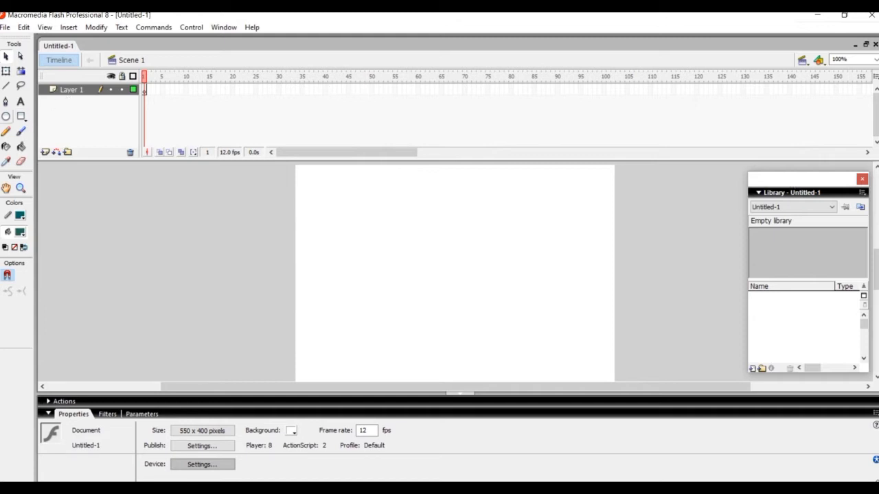
Step: Draw an 81.5 x 81.5 pixel teal circle near the stage's top-left with the Oval Tool
click(6, 117)
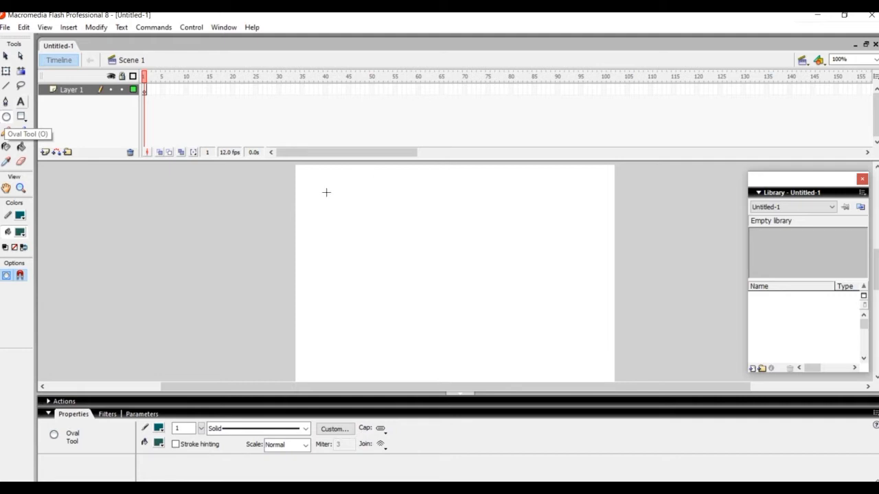
mouse_move(326, 192)
mouse_down()
mouse_move(372, 223)
mouse_move(373, 239)
mouse_up()
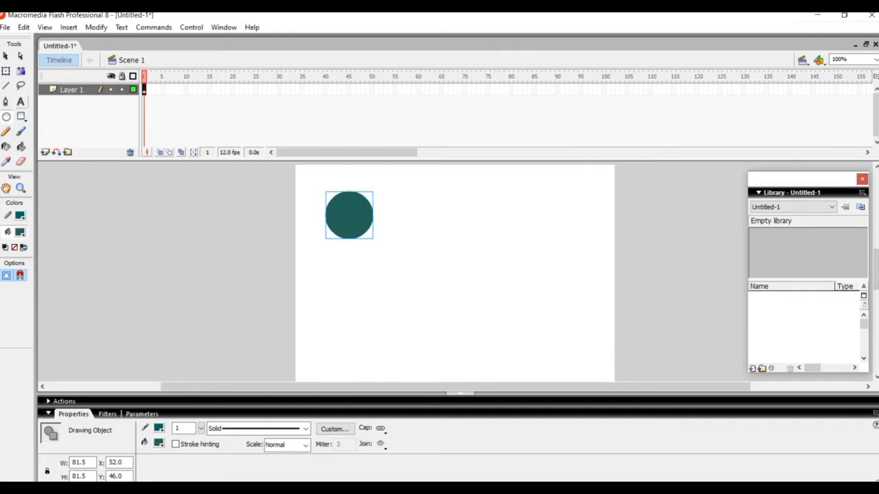
drag(876, 258, 507, 258)
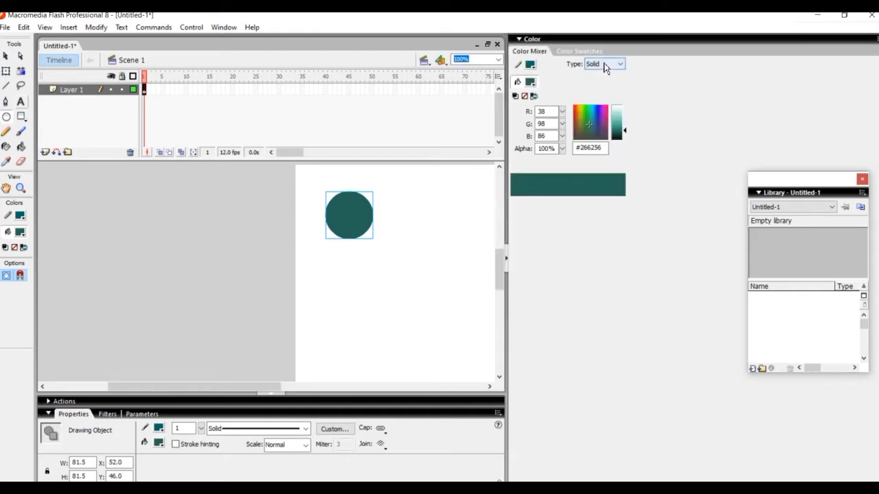
Step: Fill the circle with a linear gradient: black, yellow-green, lavender, then orange-red #CC4309
click(604, 63)
click(603, 93)
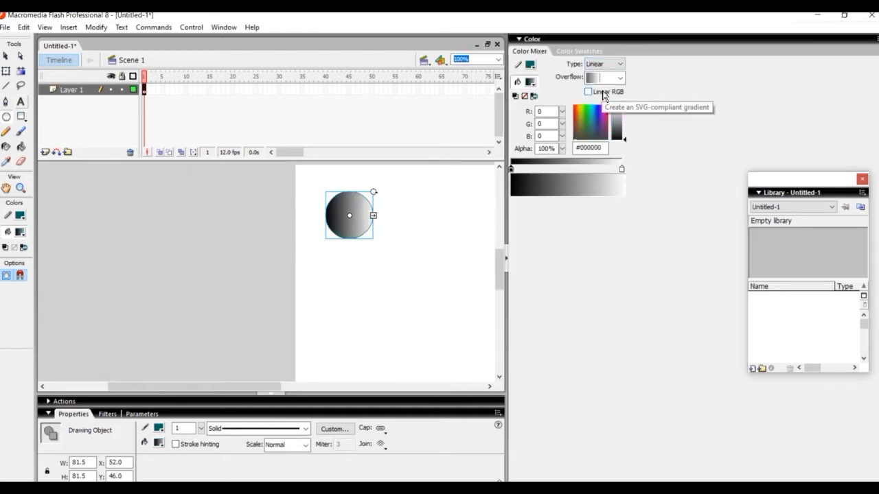
click(584, 169)
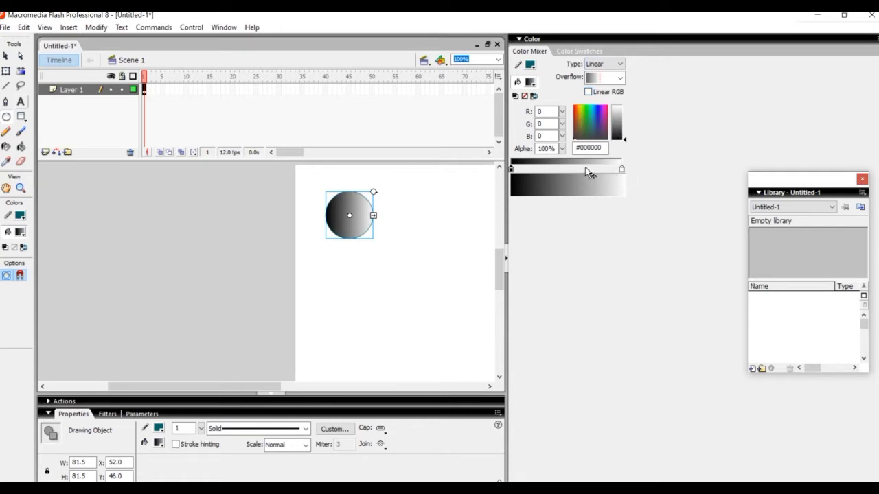
click(557, 169)
click(581, 111)
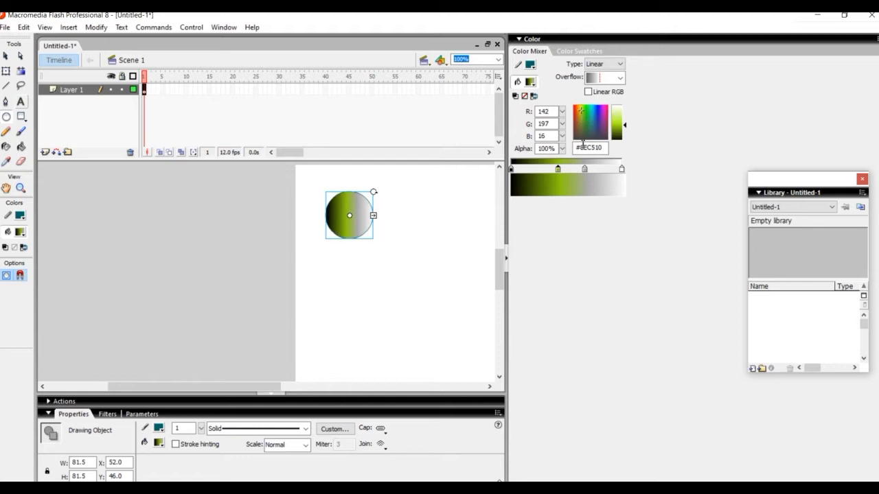
click(584, 169)
click(598, 119)
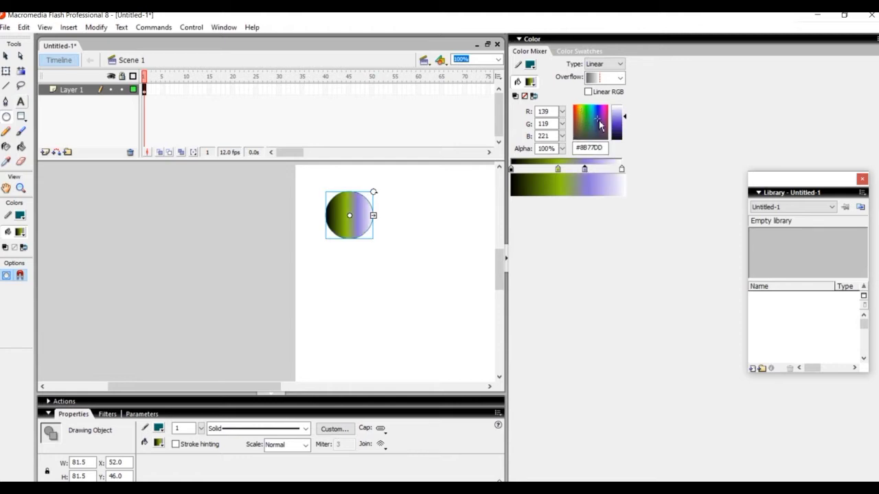
click(621, 170)
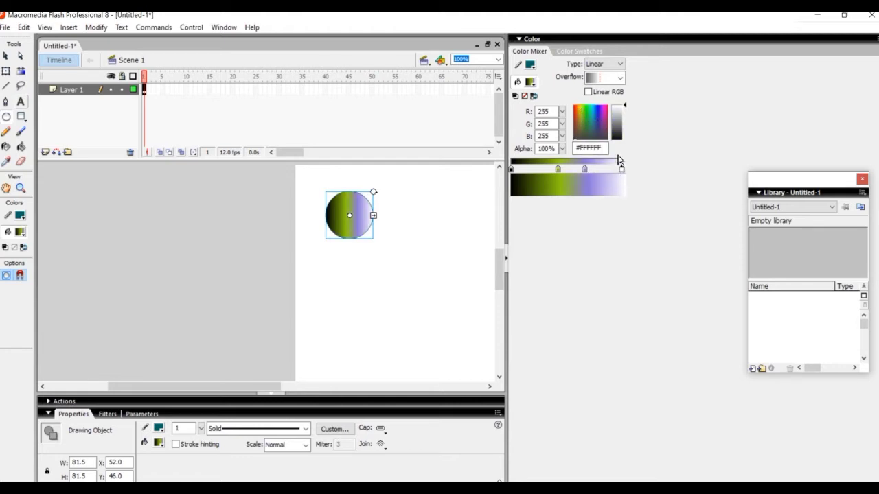
click(575, 116)
click(622, 126)
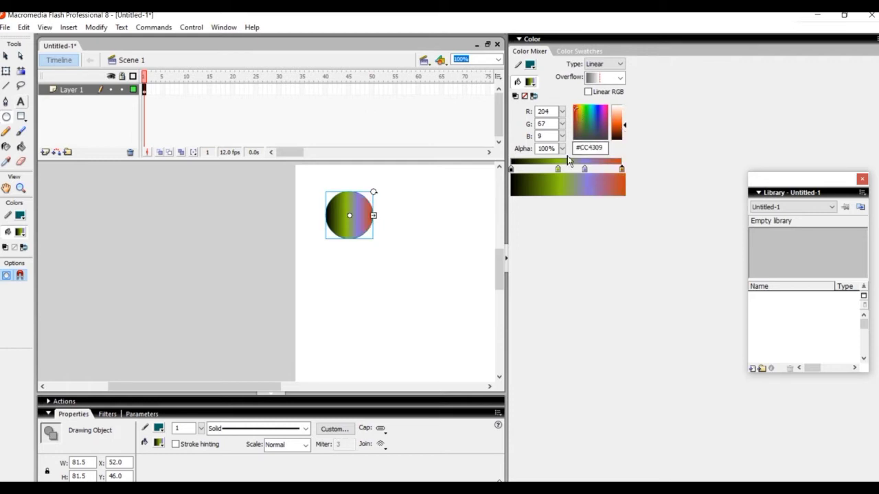
click(505, 258)
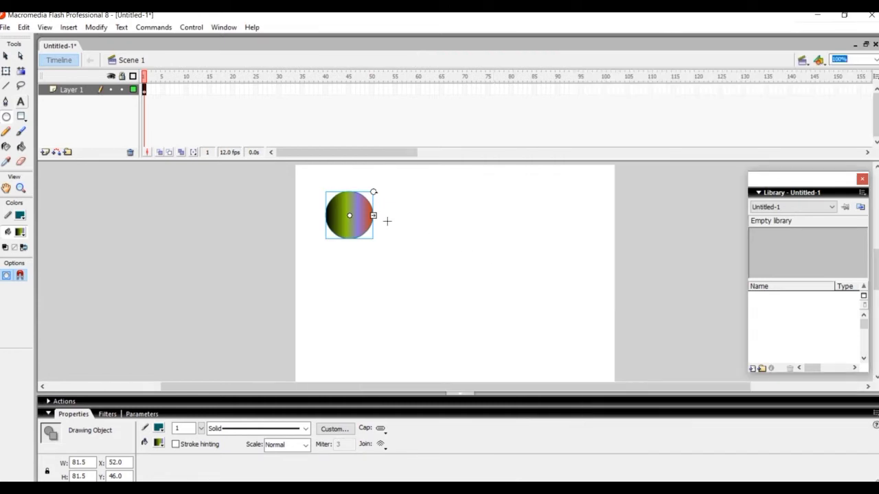
Step: Rename the timeline's Layer 1 to 'Circle'
click(67, 91)
double_click(67, 91)
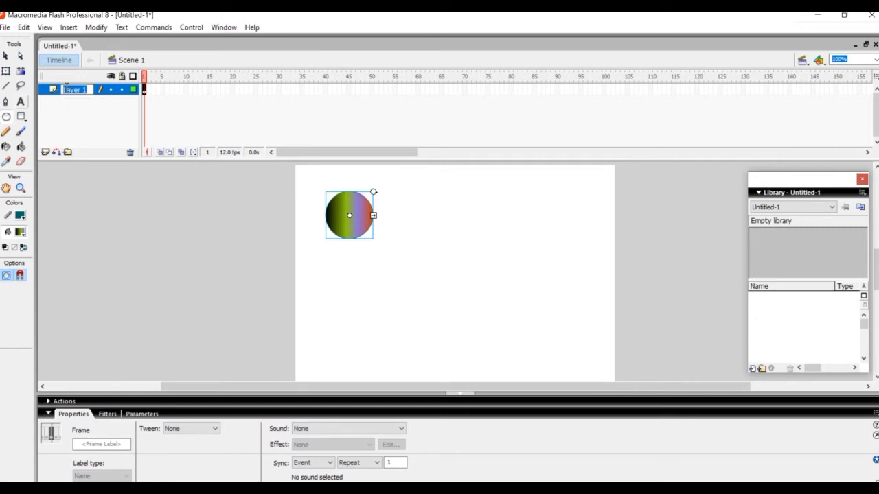
text(circle)
click(115, 125)
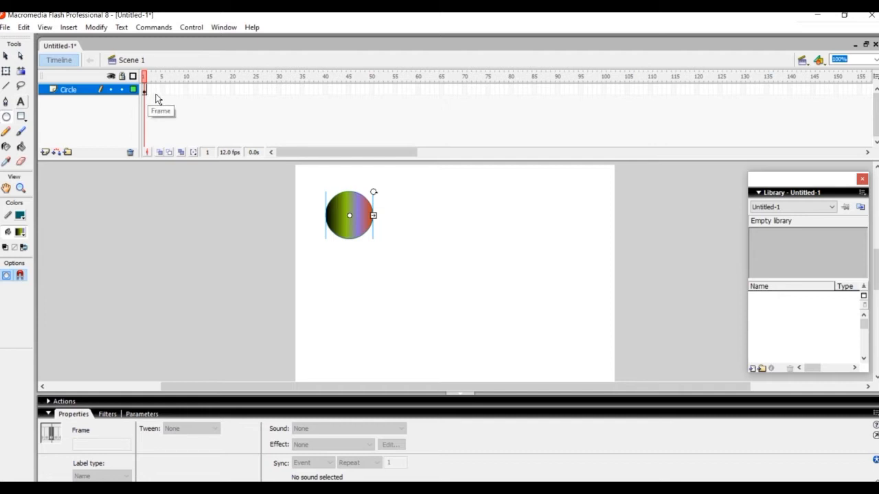
Step: Add blank keyframes through frame 7, redrawing the circle further along in each
key(F7)
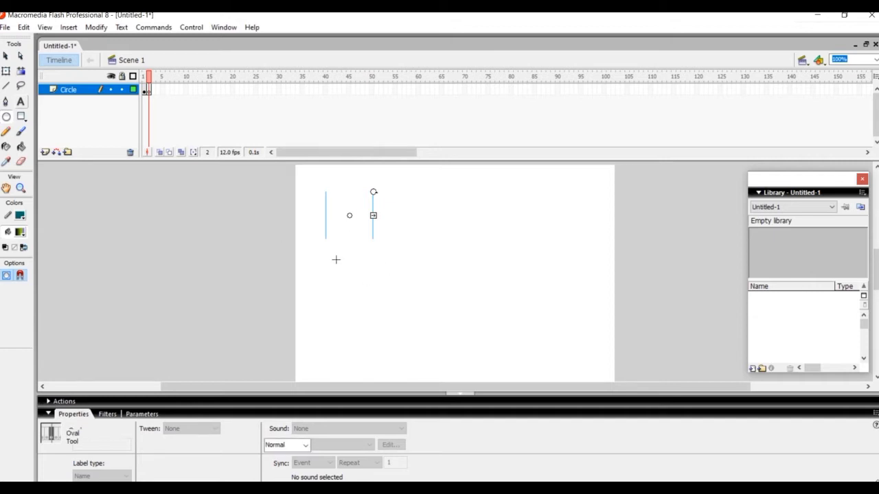
mouse_move(333, 258)
mouse_down()
mouse_move(398, 304)
mouse_move(384, 314)
mouse_move(412, 353)
mouse_move(431, 360)
mouse_up()
key(F7)
key(F7)
key(F7)
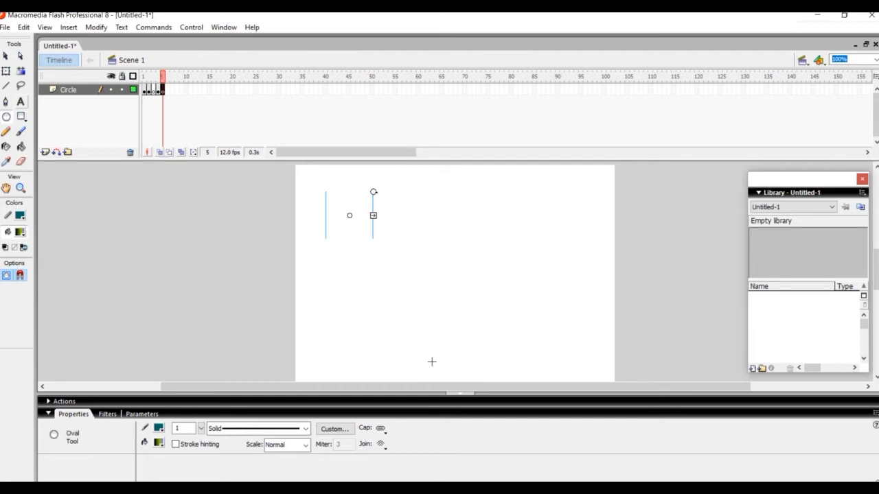
drag(436, 261, 482, 306)
key(F7)
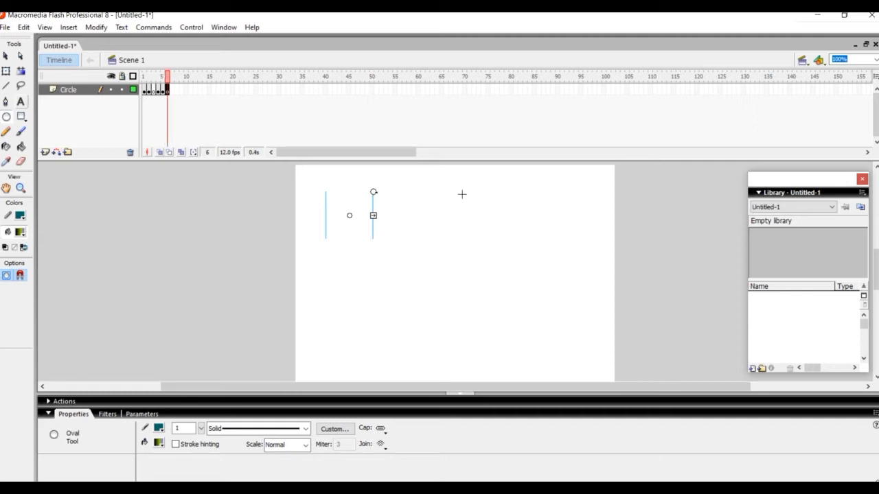
drag(468, 213, 513, 262)
key(F7)
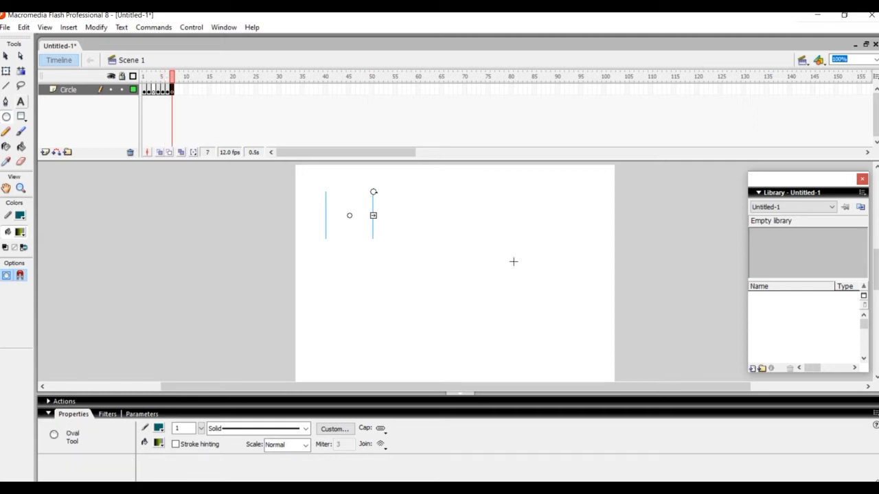
mouse_move(510, 181)
mouse_down()
mouse_move(565, 221)
mouse_move(564, 234)
mouse_up()
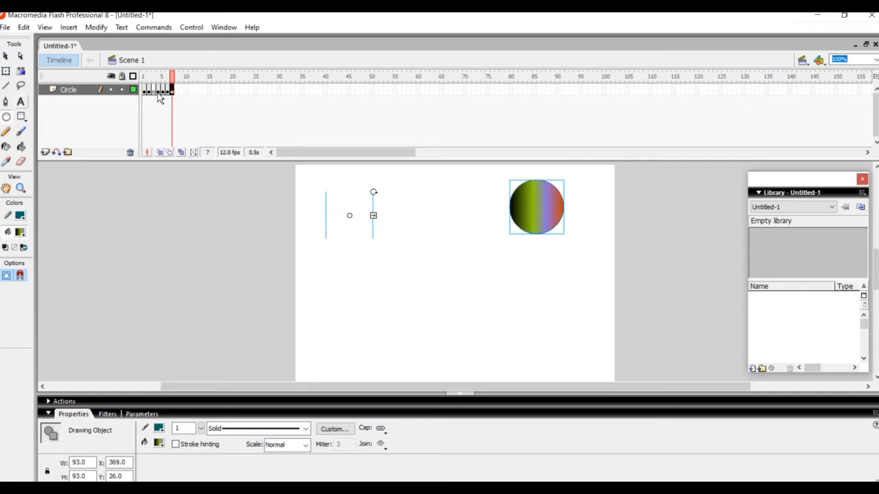
Step: Add keyframes 8–10 with the circle toward the lower-right, then play the animation
key(F7)
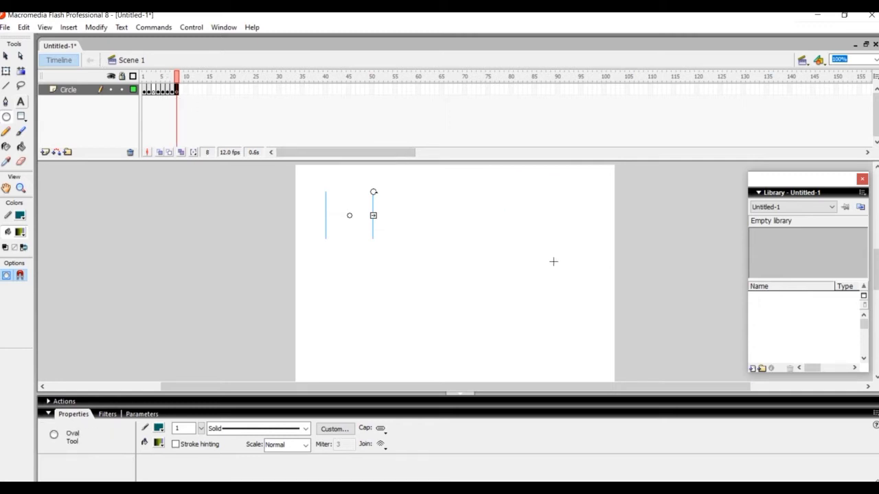
mouse_move(553, 248)
mouse_down()
mouse_move(606, 309)
mouse_move(612, 365)
mouse_up()
key(F7)
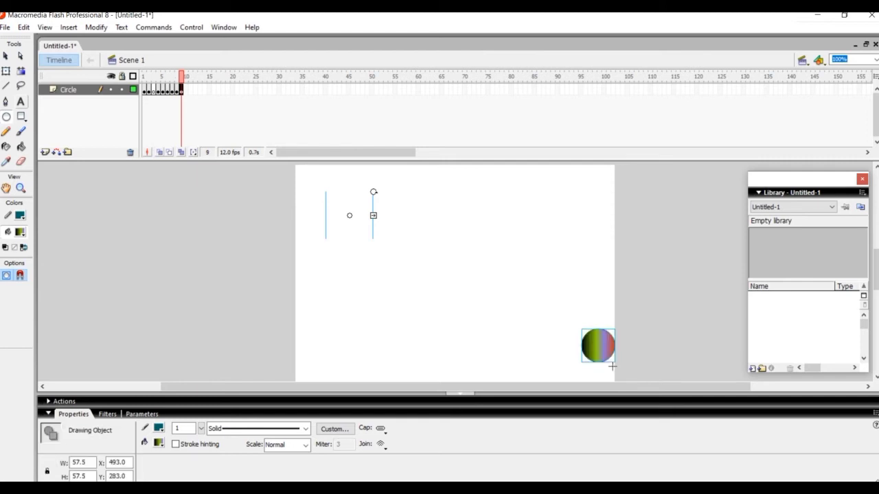
key(F7)
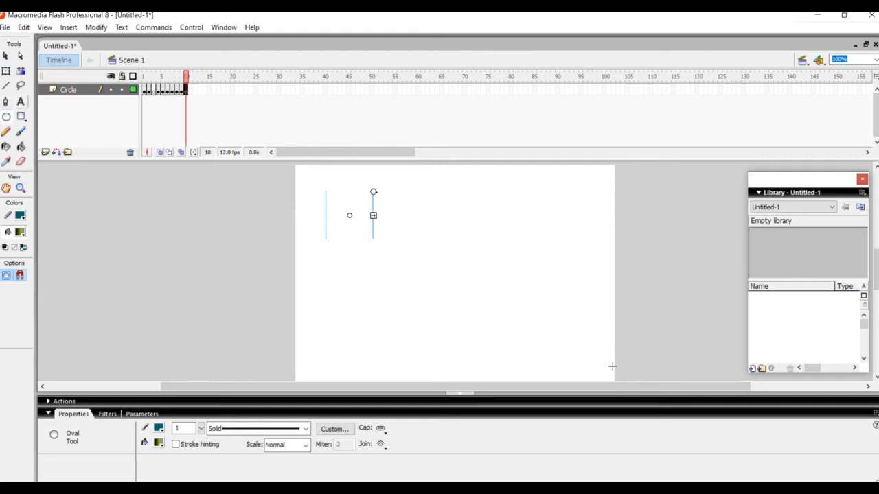
key(Return)
Step: Set a black background and 5 fps frame rate in Document Properties, then preview
click(233, 157)
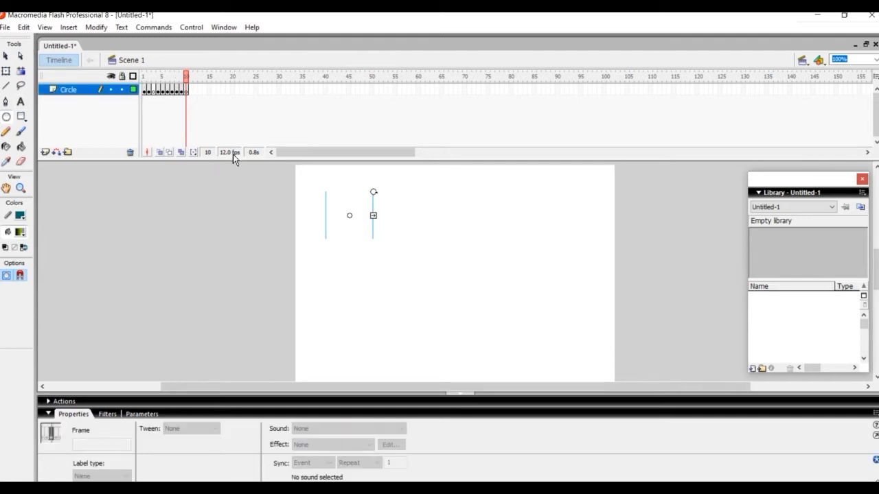
double_click(232, 157)
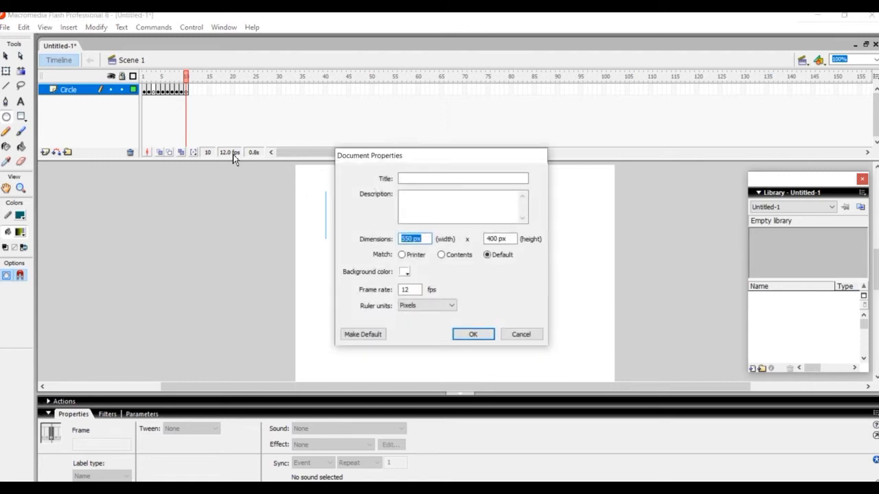
click(405, 273)
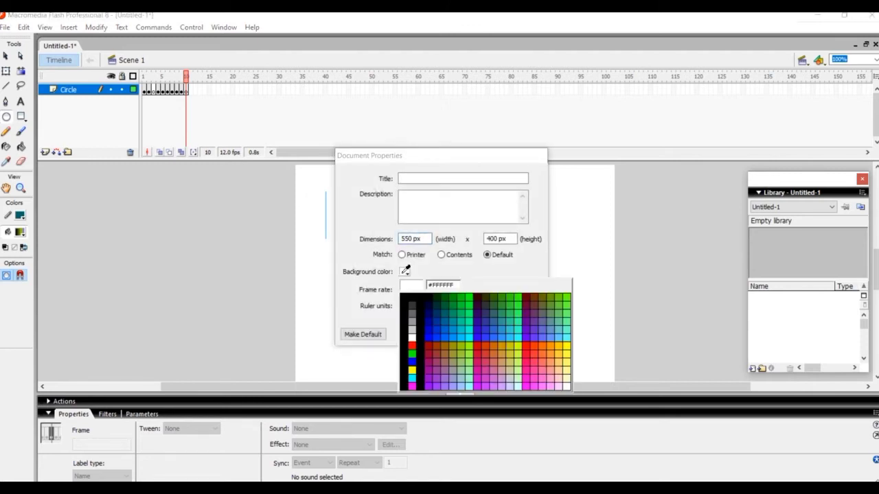
click(429, 299)
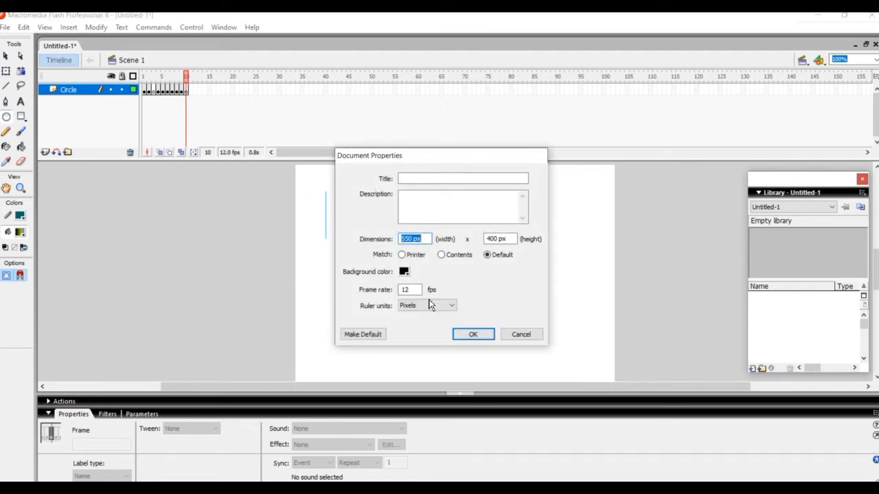
click(415, 289)
text(5)
click(474, 335)
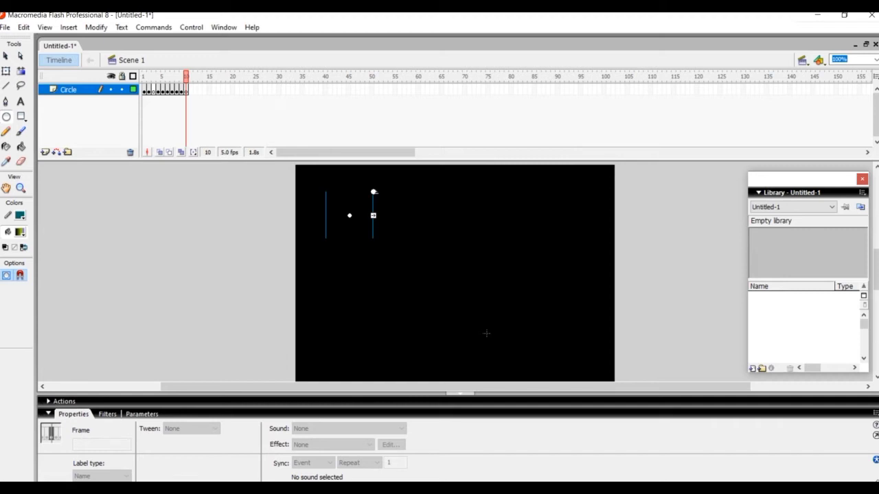
key(Return)
key(Return)
Step: Create a second Flash Document, Untitled-2, through File > New
click(6, 29)
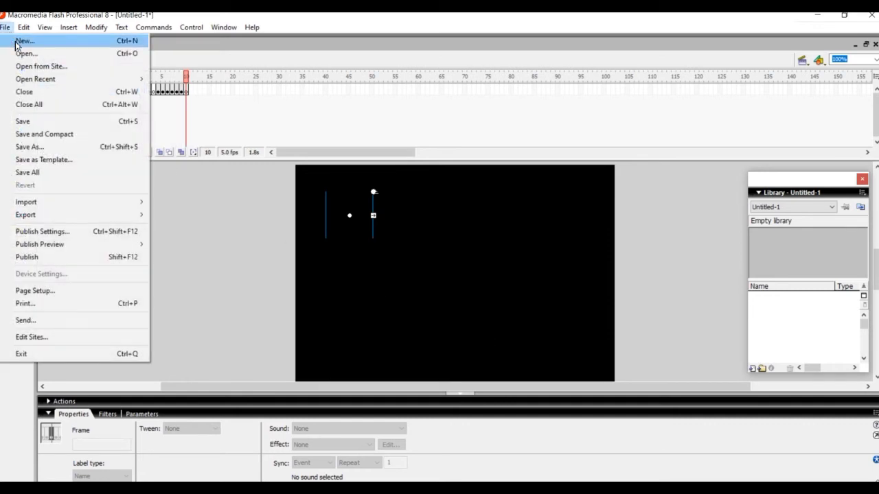
click(25, 41)
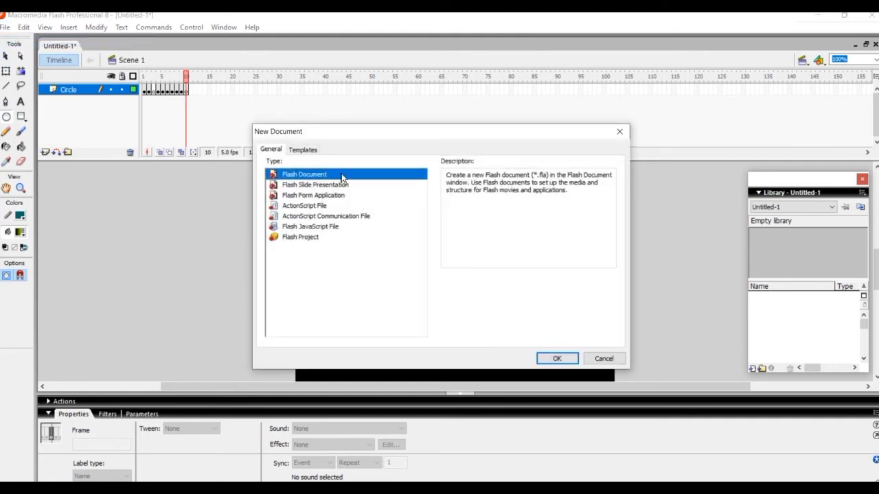
click(557, 359)
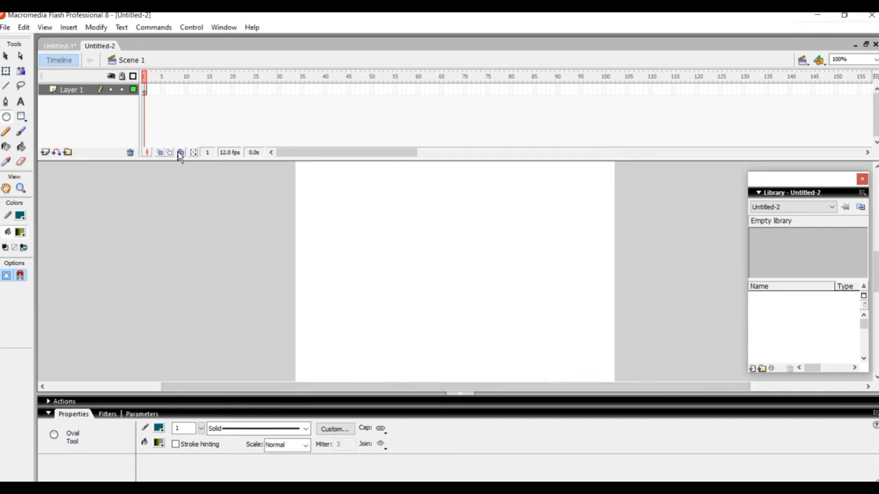
Step: Add a text box at the stage top reading the author's name plus 'Animation'
click(20, 102)
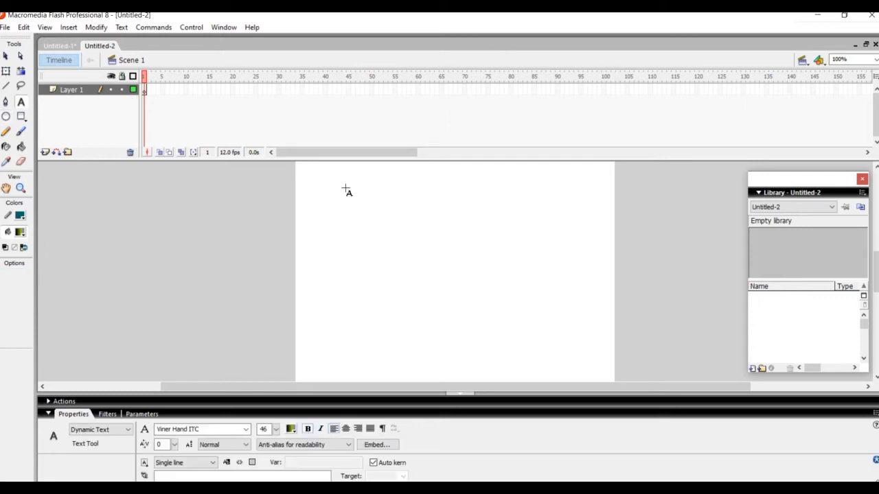
drag(337, 183, 482, 235)
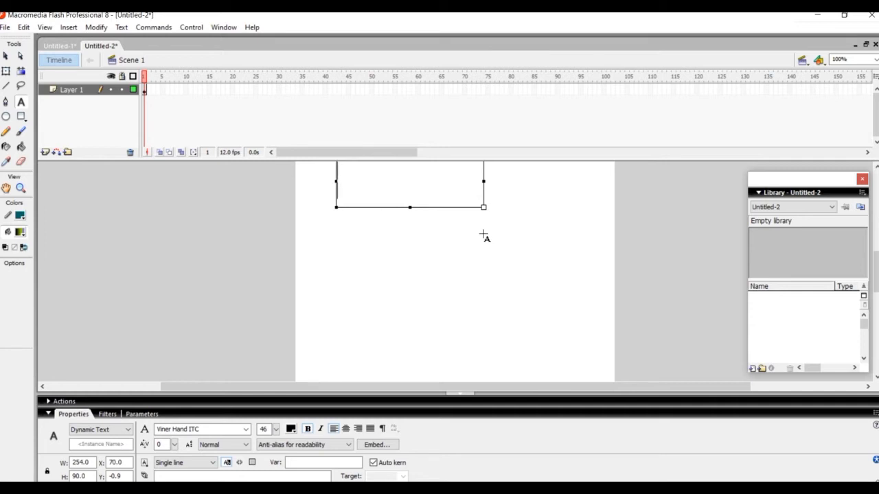
text(Avic)
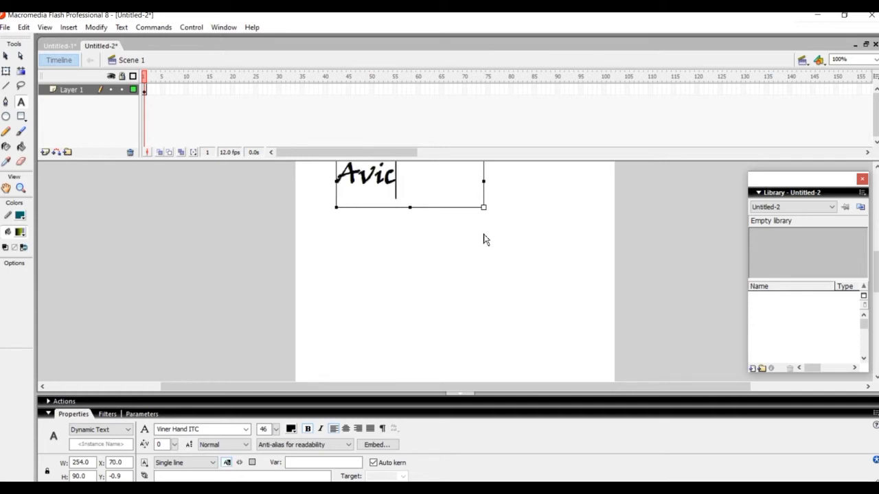
text(k S)
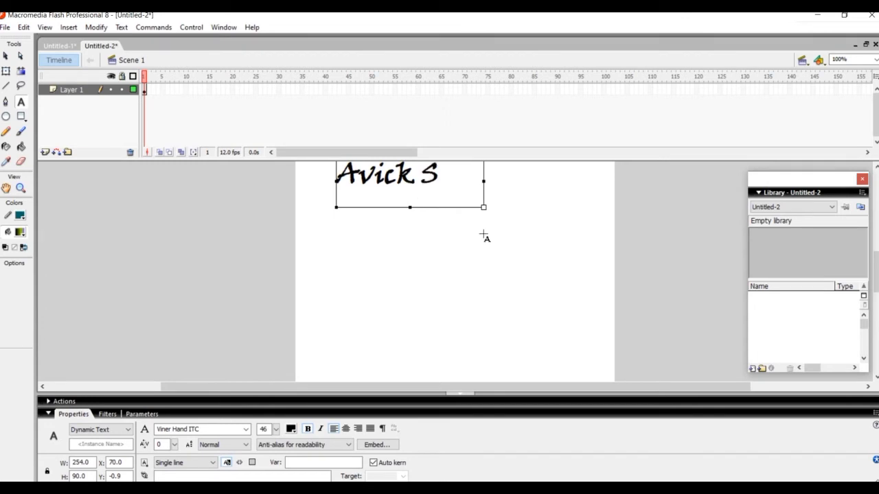
text(aha)
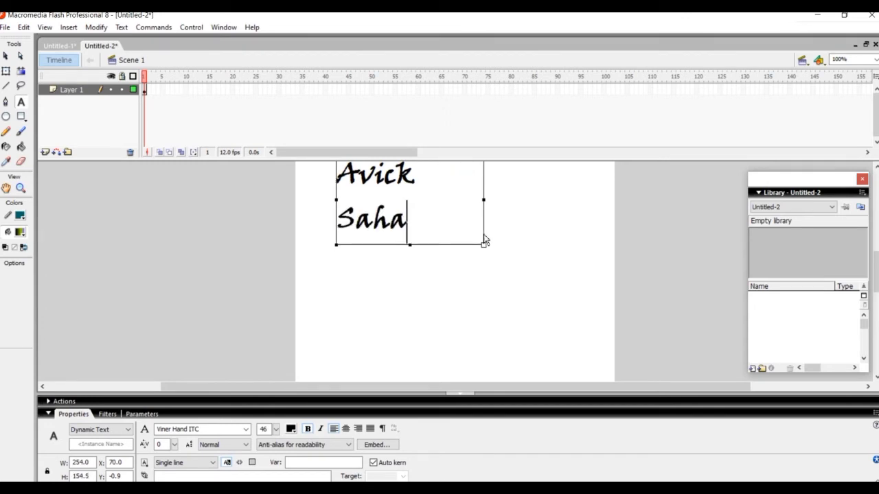
drag(485, 200, 587, 208)
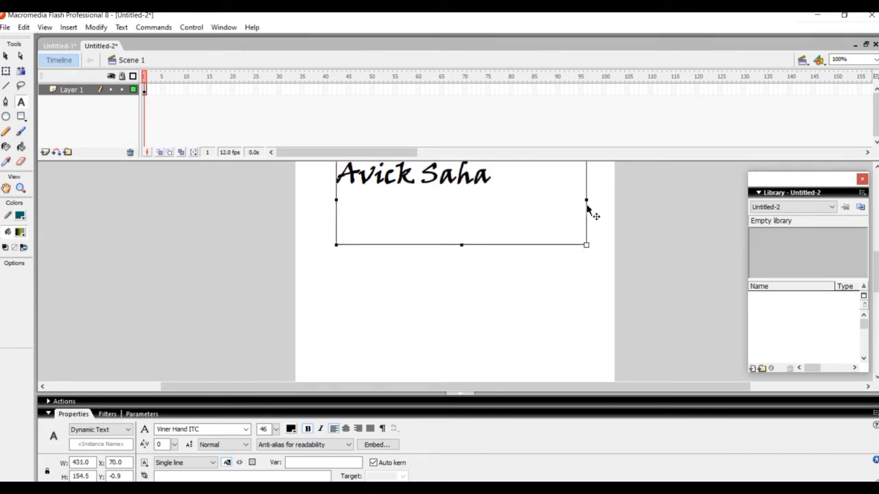
text(Animatio)
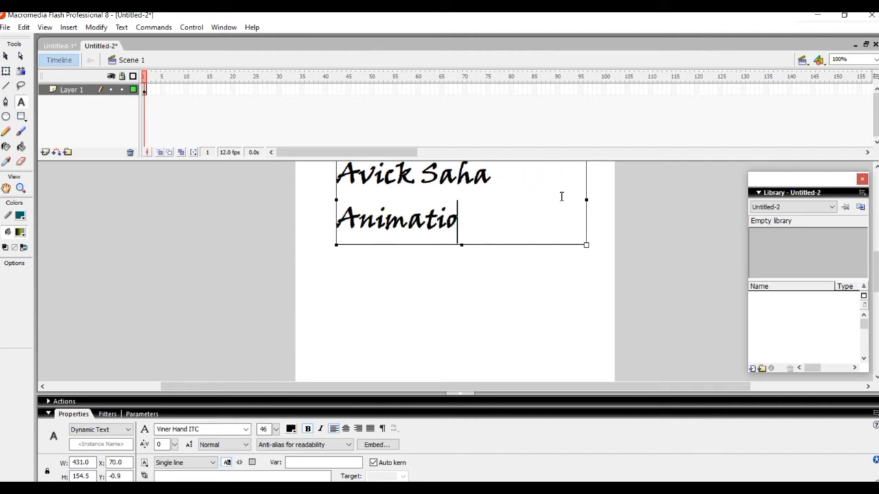
text(n)
drag(586, 200, 611, 203)
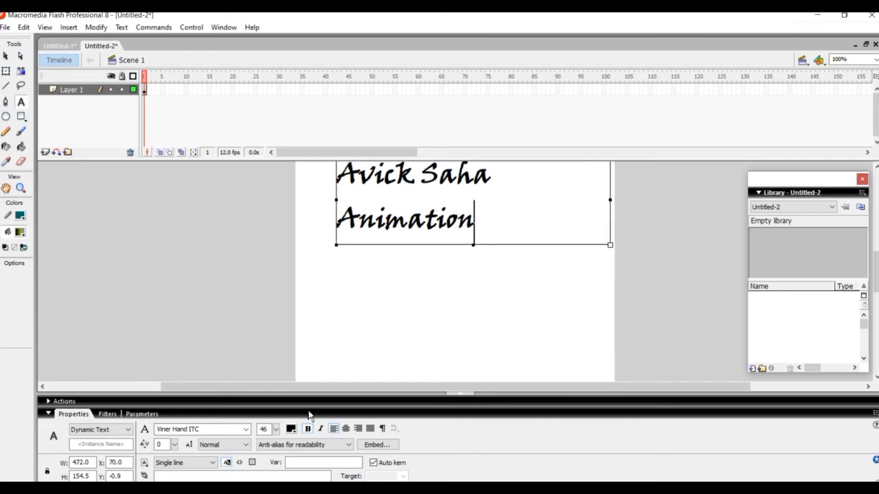
Step: Set the title's font size to 30 and shrink the box to one line
mouse_move(277, 431)
mouse_down()
mouse_move(278, 416)
mouse_move(278, 443)
mouse_up()
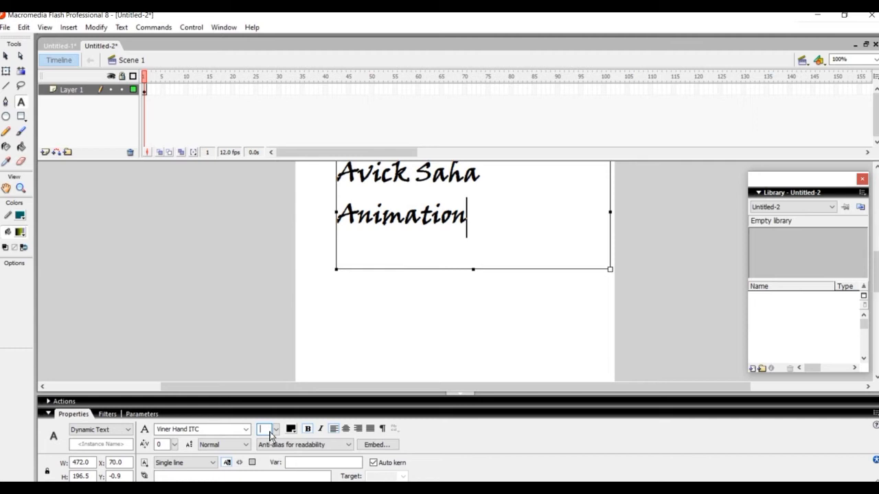
text(30)
key(Return)
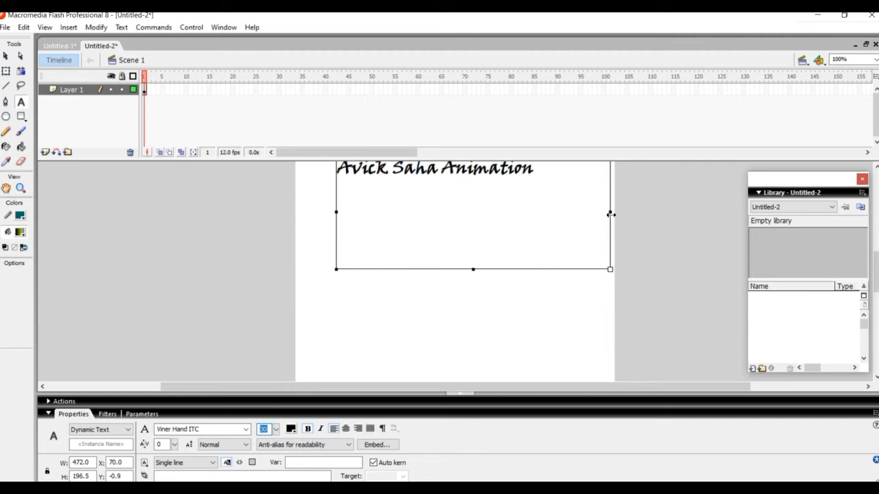
drag(610, 215, 545, 213)
drag(443, 269, 441, 184)
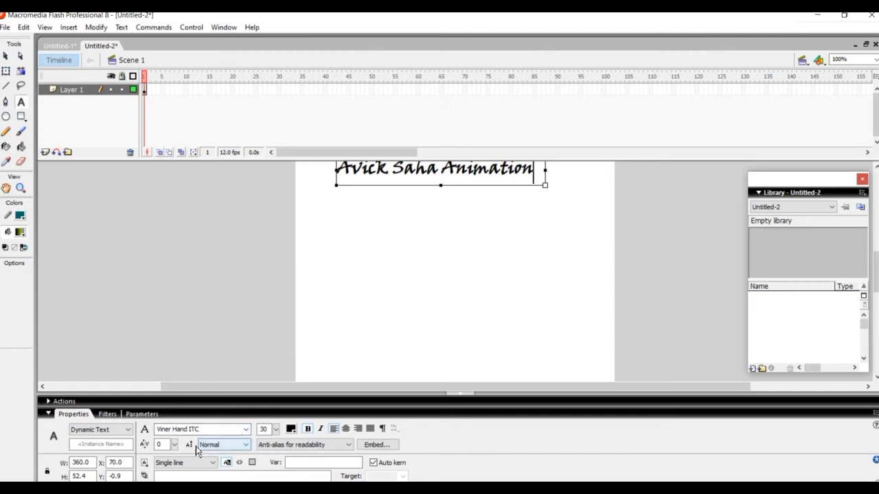
Step: Change the title's text colour in Properties to lime green #99FF00
click(291, 429)
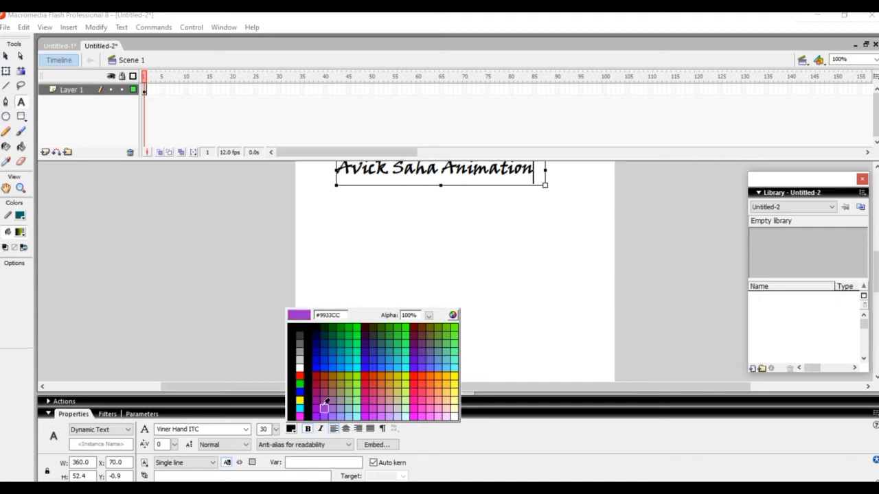
click(356, 374)
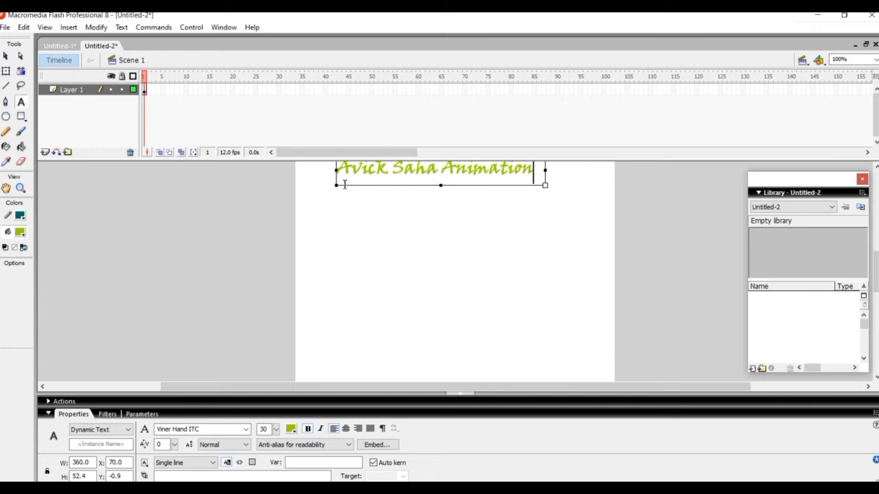
click(6, 56)
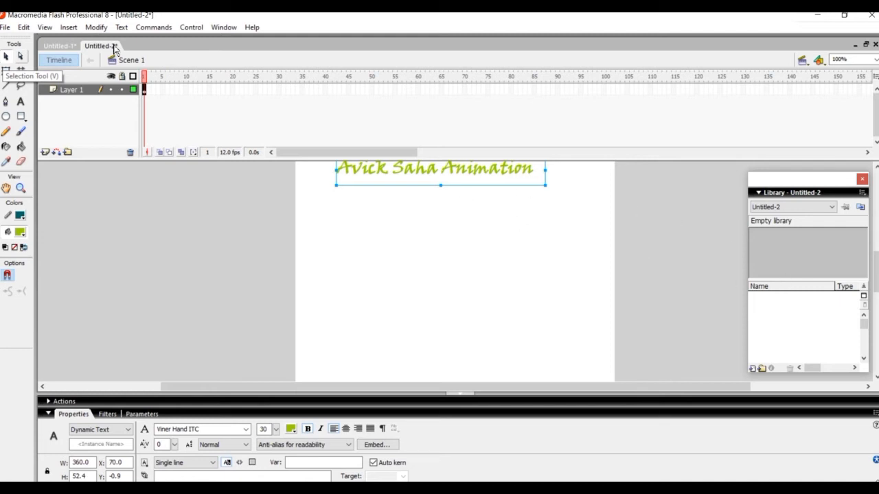
Step: Convert the green title text into a Graphic symbol named 'Text'
click(96, 27)
click(107, 58)
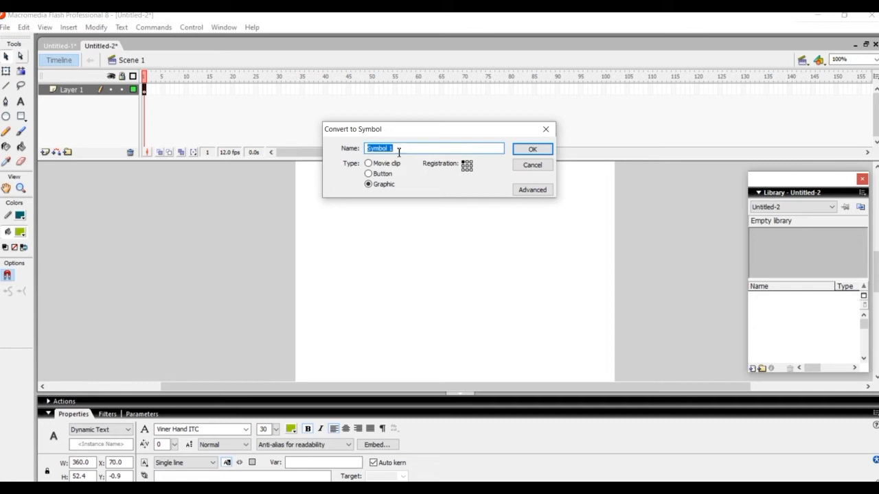
click(401, 150)
click(530, 149)
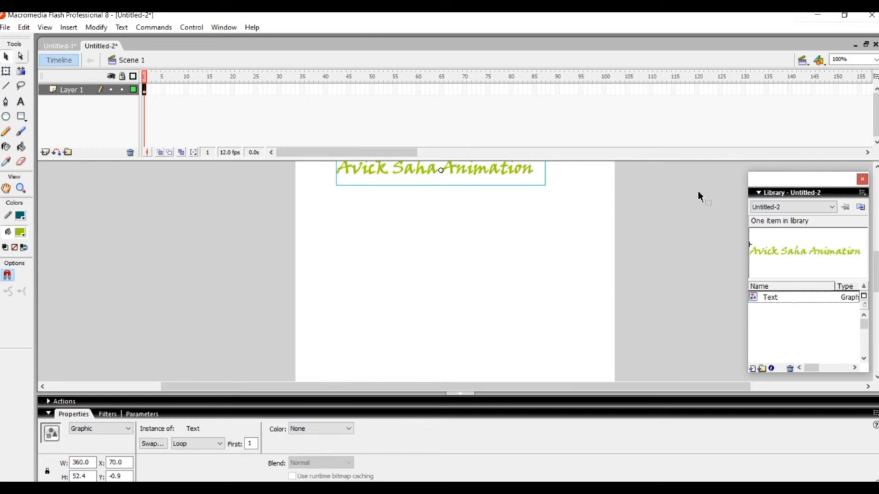
Step: Rename the only layer to 'Text'
click(75, 90)
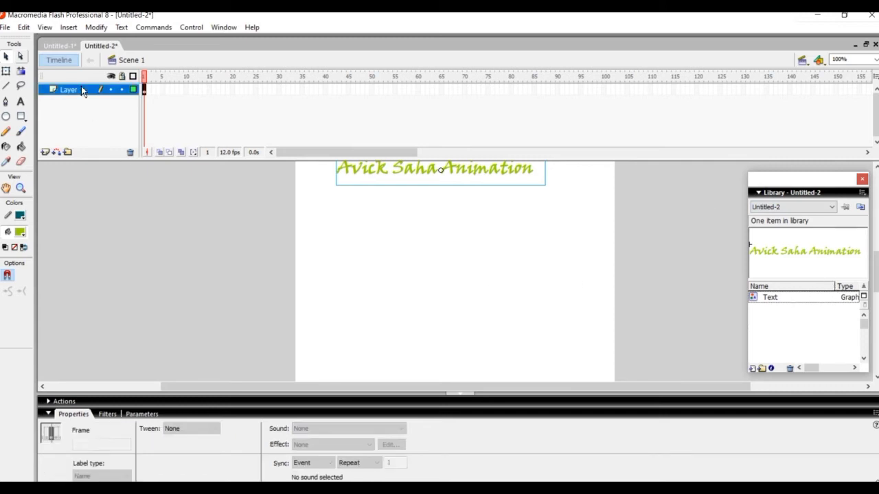
double_click(75, 90)
text(Text)
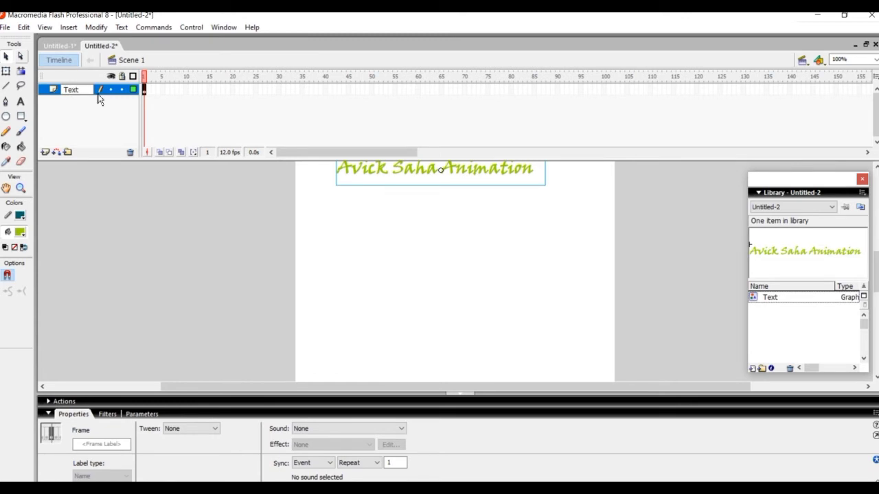
click(114, 120)
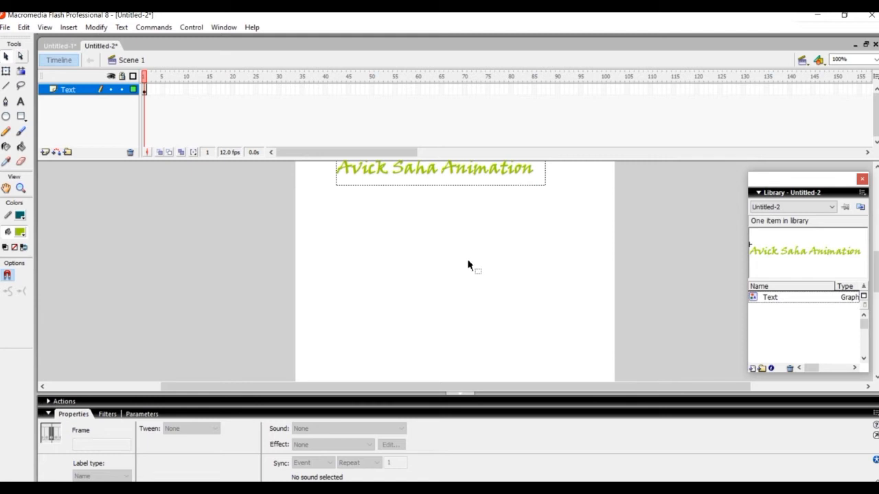
Step: Add blank keyframes at frames 2–4, placing the Text symbol progressively lower on each
key(F7)
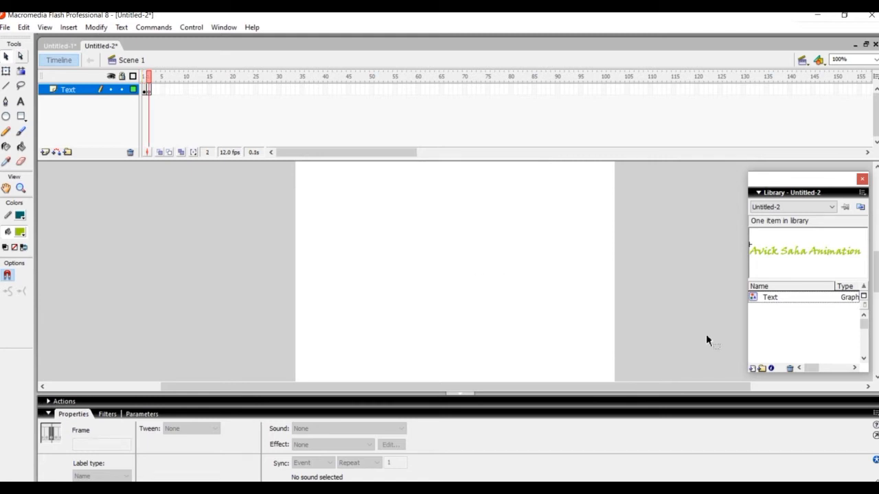
drag(809, 302, 408, 204)
key(F7)
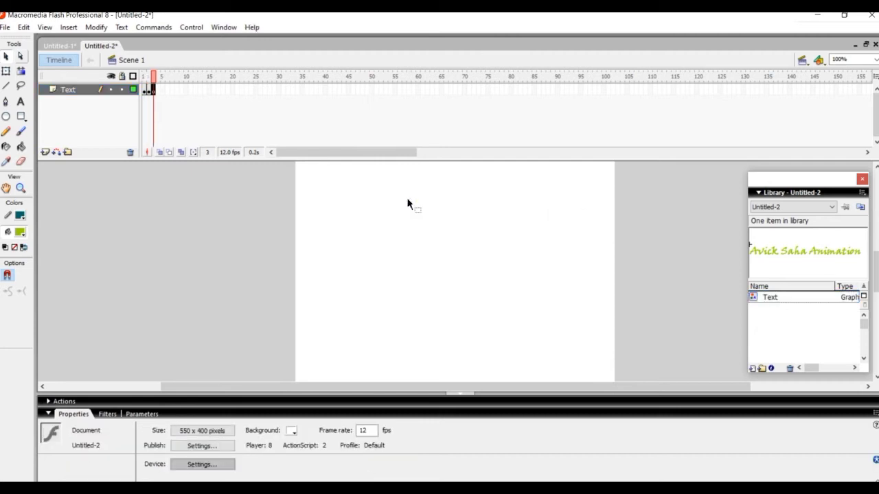
drag(774, 300, 422, 233)
key(F7)
click(762, 300)
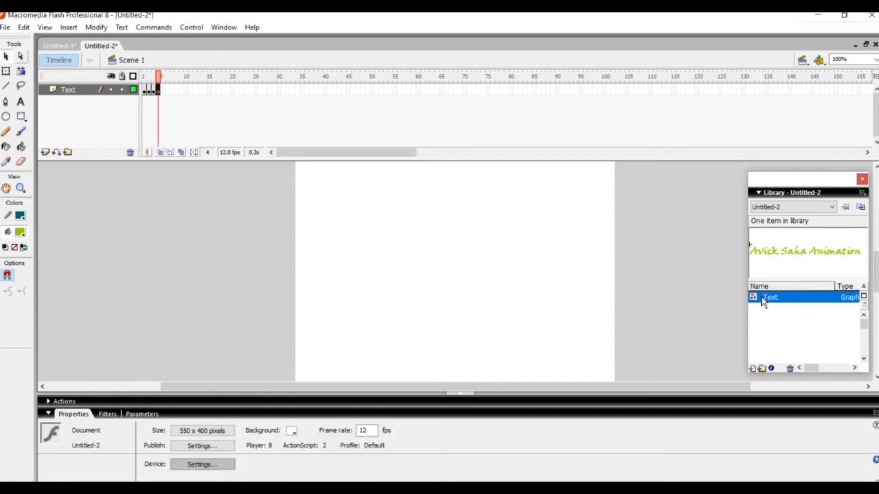
drag(695, 254, 497, 273)
Step: Add keyframes 5–8 with the Text symbol lower each time, ending at the stage bottom, plus a blank keyframe at frame 9
key(F7)
drag(796, 304, 436, 298)
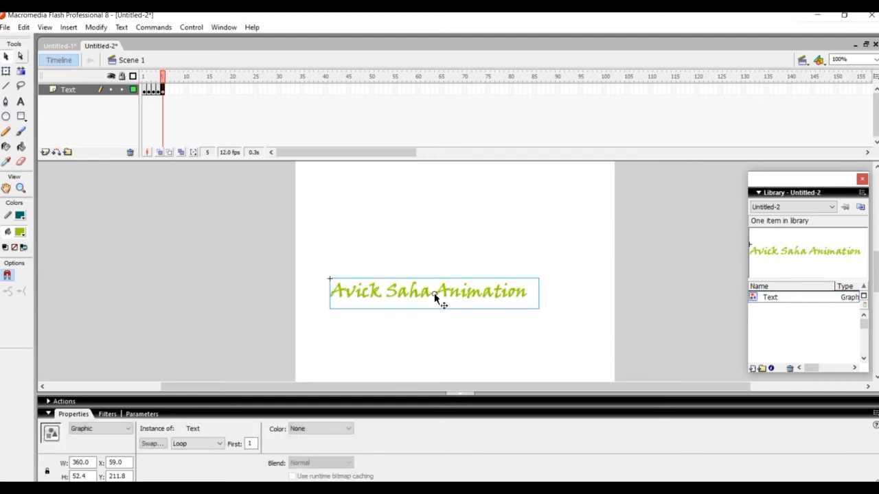
key(F7)
drag(770, 299, 486, 312)
key(F7)
drag(806, 304, 409, 352)
key(F7)
drag(795, 300, 510, 363)
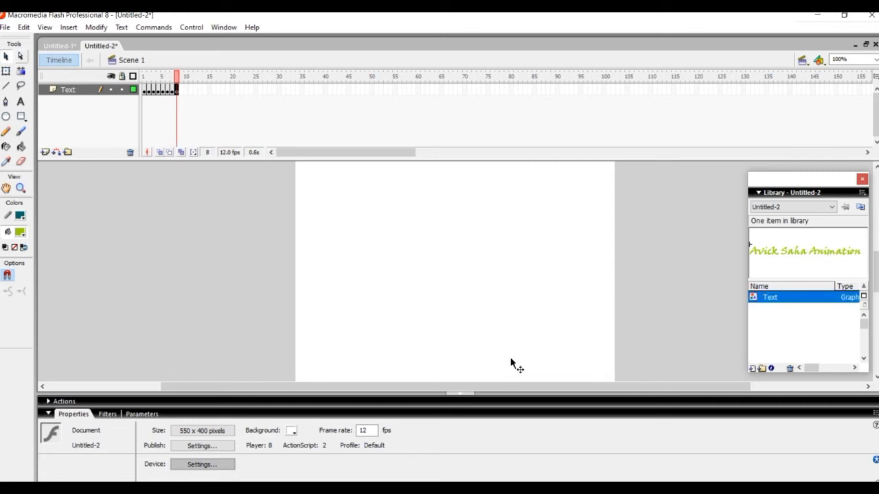
key(F7)
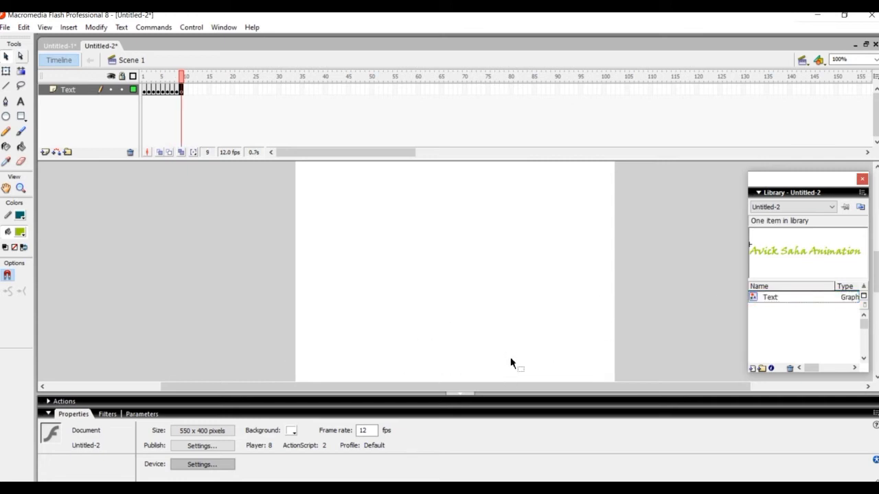
Step: Set the stage background to black and play the sliding title animation
click(291, 431)
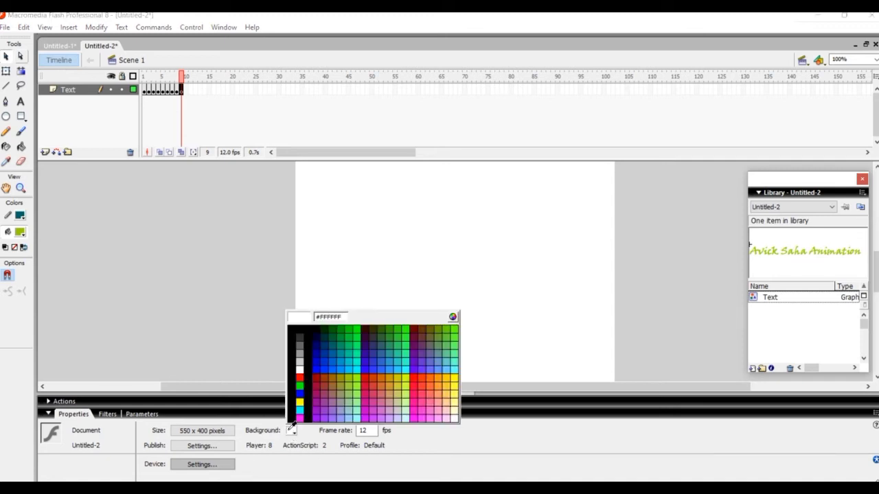
click(315, 332)
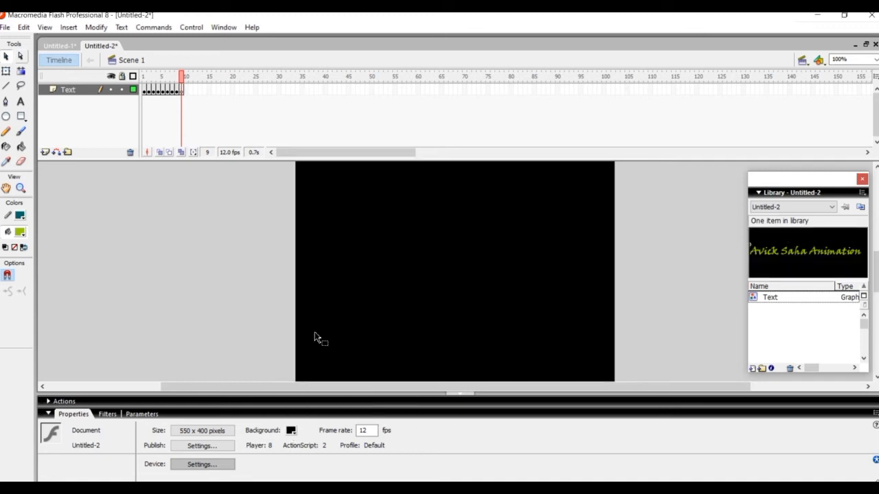
key(Return)
Step: Export the movie to the Desktop as Text_Avick.swf using Flash Player 8 settings
click(4, 28)
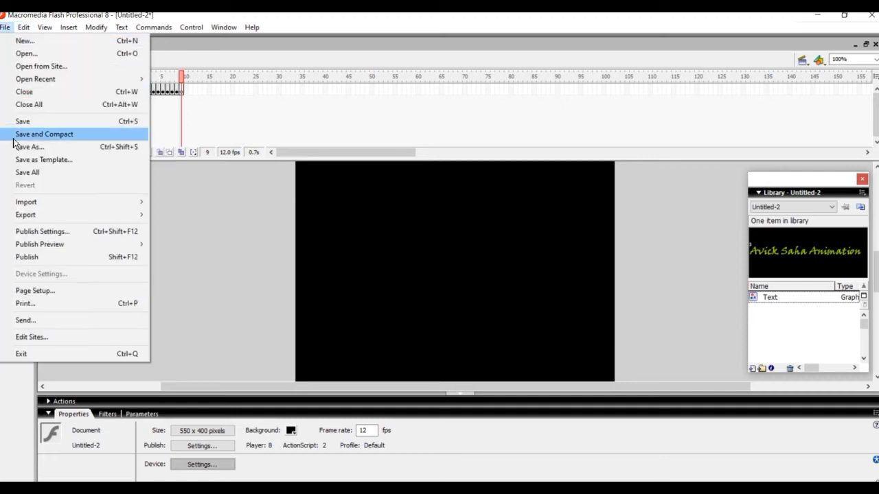
mouse_move(36, 202)
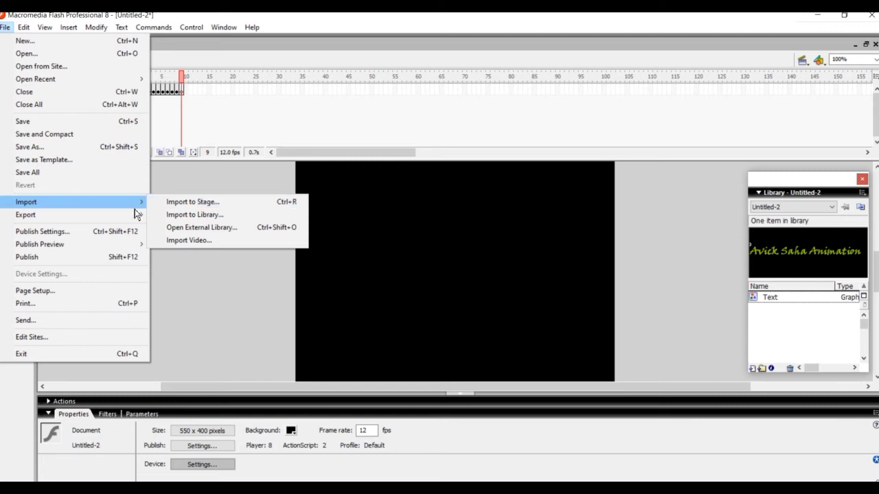
mouse_move(136, 215)
click(193, 230)
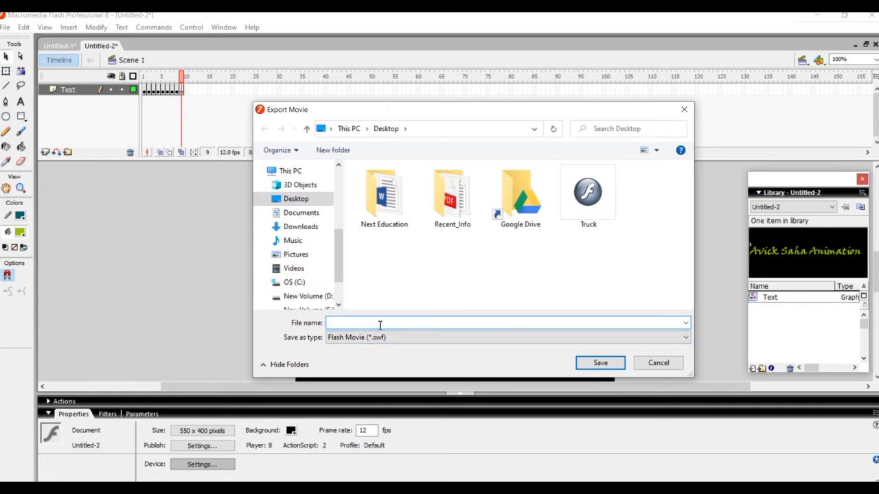
text(Text_Avick)
click(611, 364)
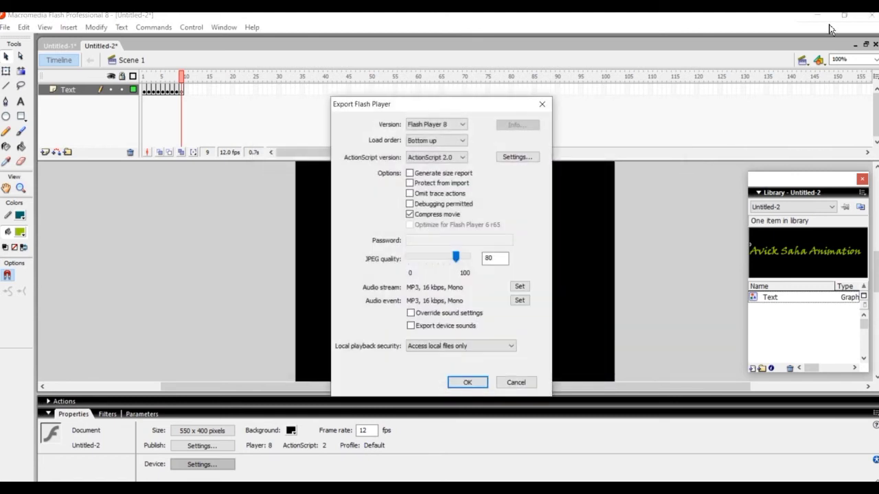
click(471, 388)
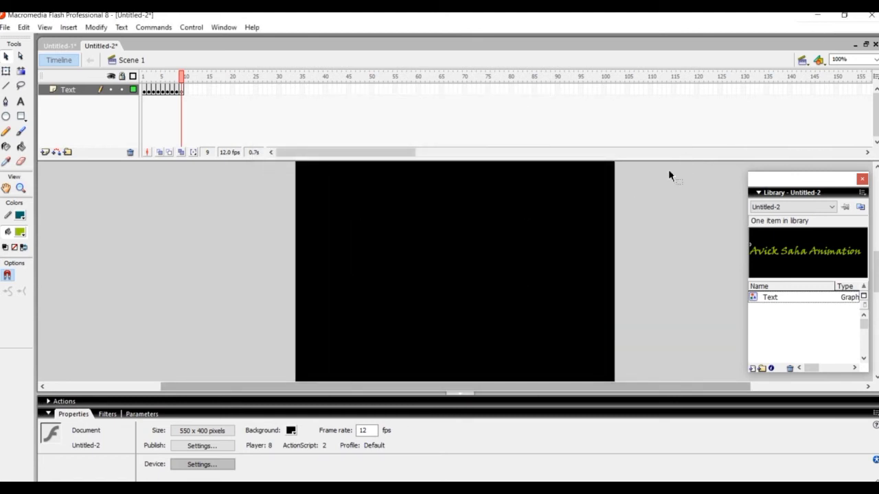
Step: Open Text_Avick.swf from the desktop and play it in Flash Player
click(817, 15)
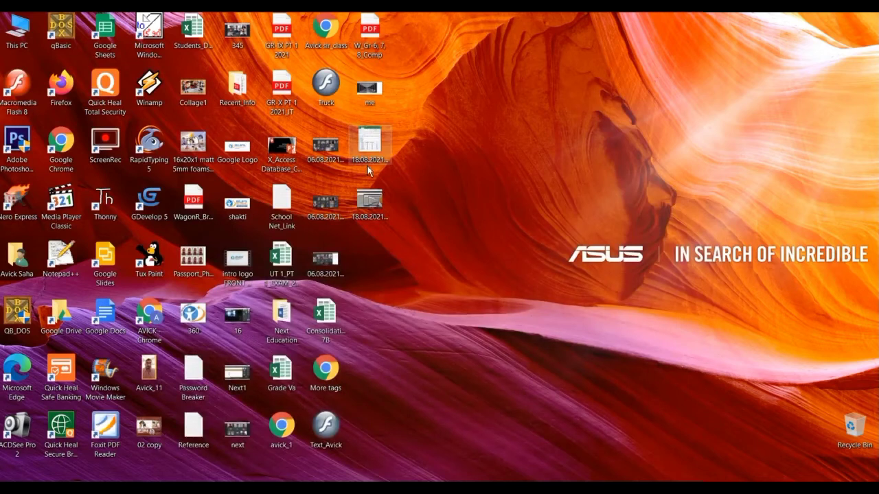
double_click(334, 431)
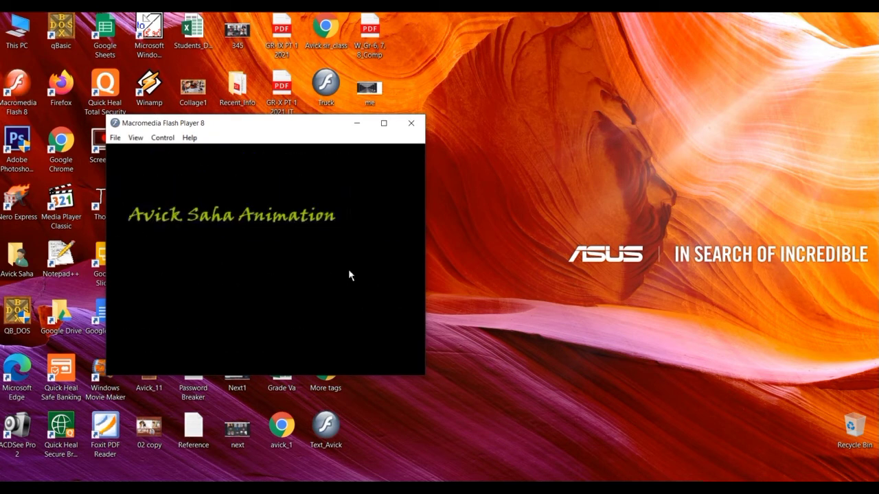
click(162, 138)
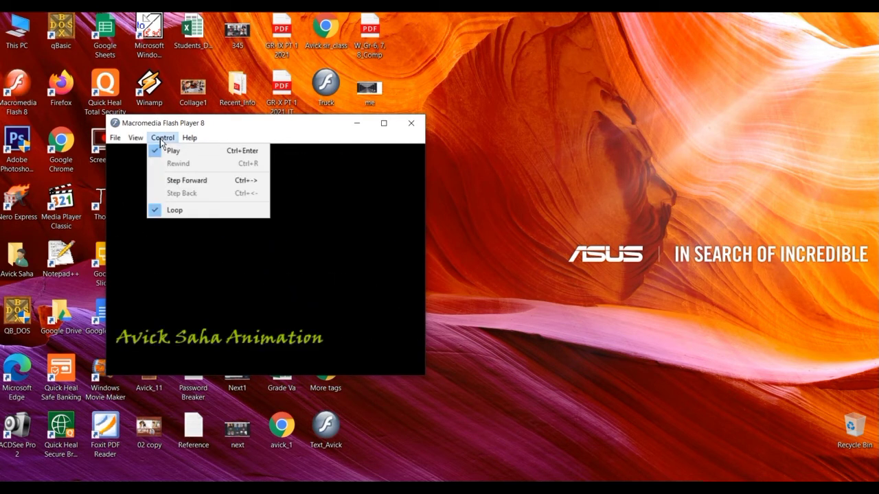
click(166, 153)
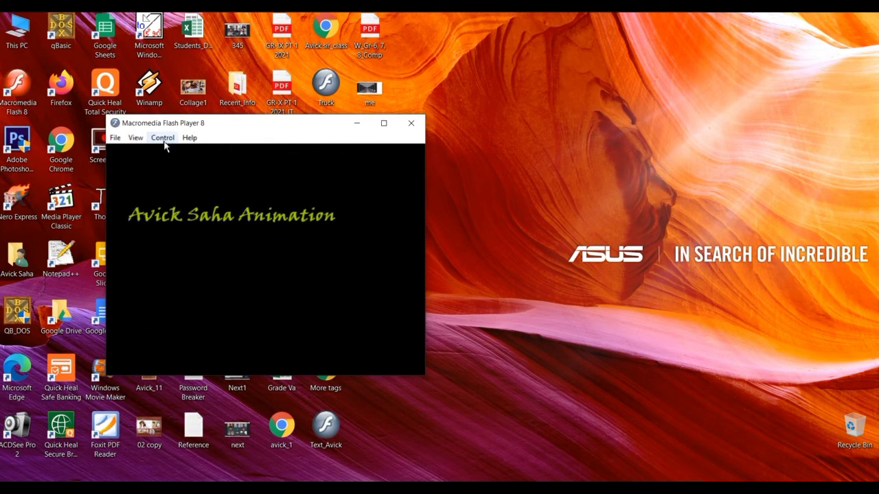
click(163, 138)
click(168, 152)
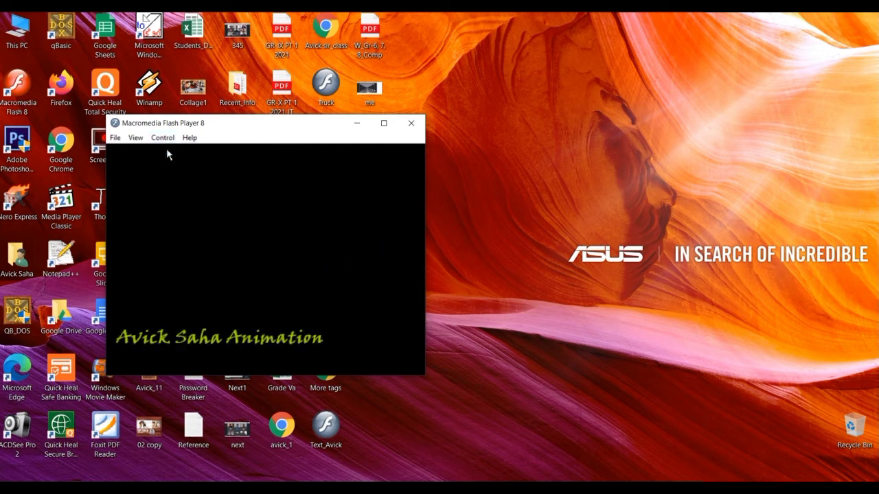
Step: View the Truck movie, close both player windows, and restore the Flash editor
double_click(325, 84)
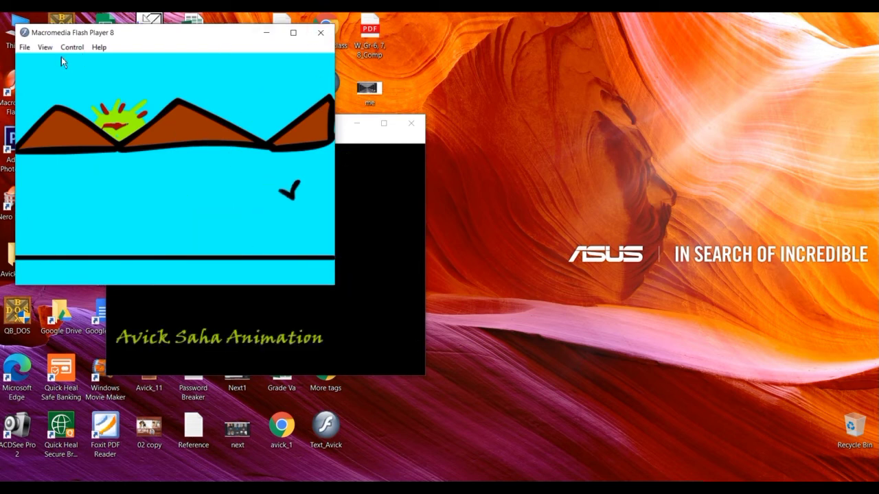
click(318, 33)
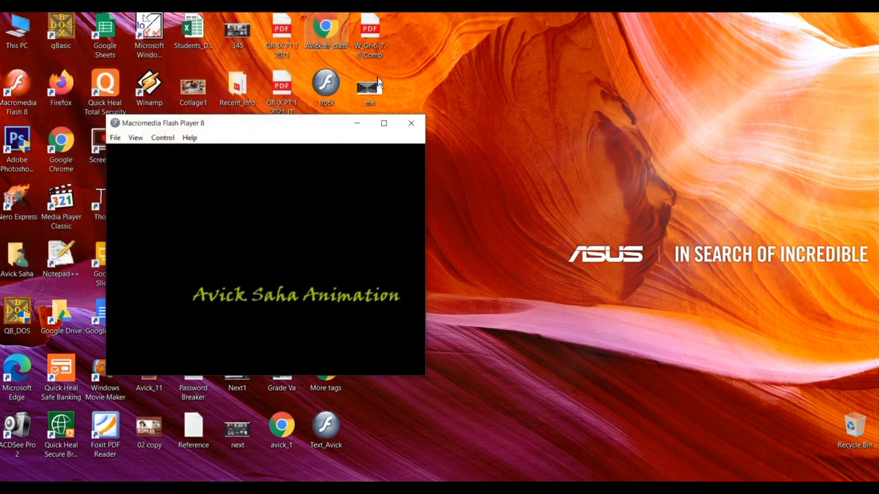
click(411, 123)
click(408, 488)
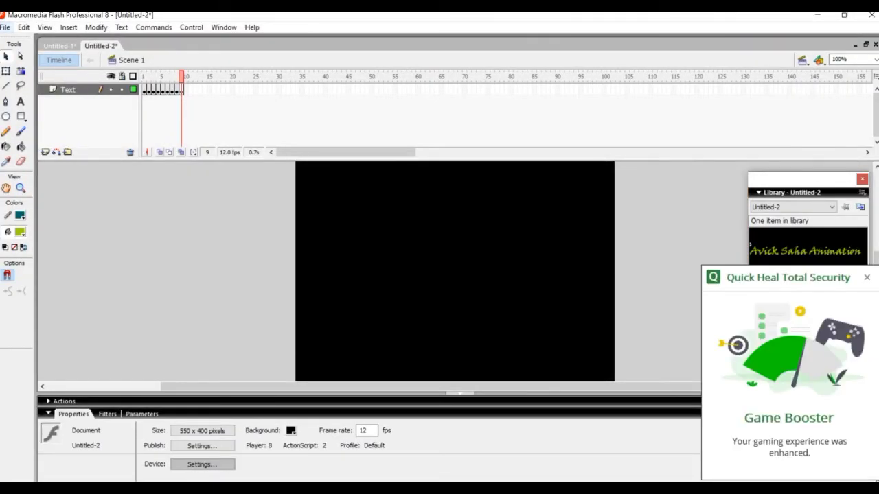
Step: Dismiss the security notification and create a new blank Flash document
click(866, 277)
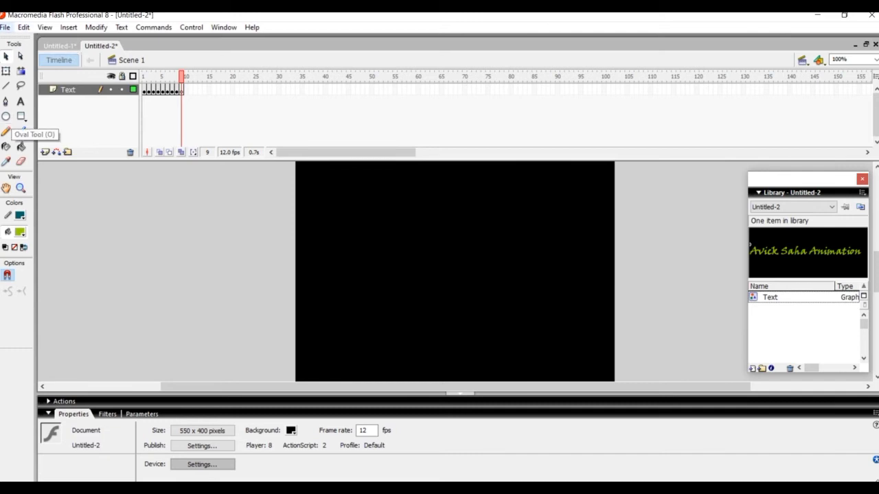
click(4, 27)
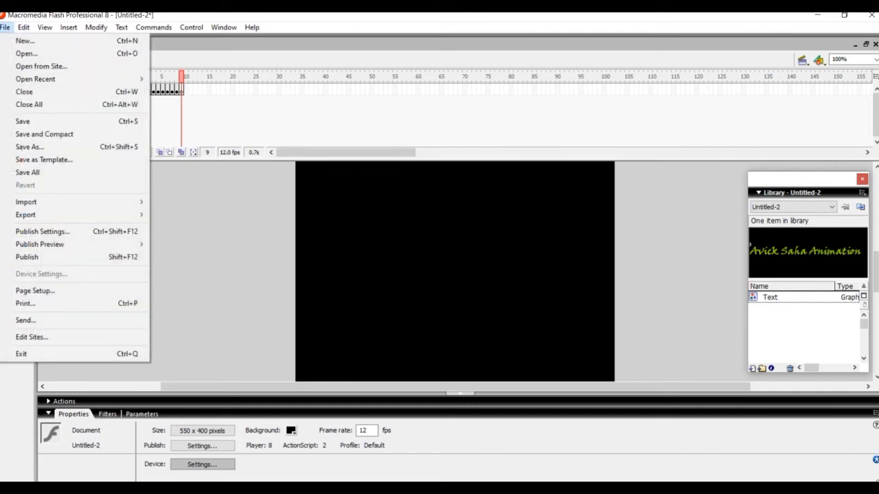
click(21, 40)
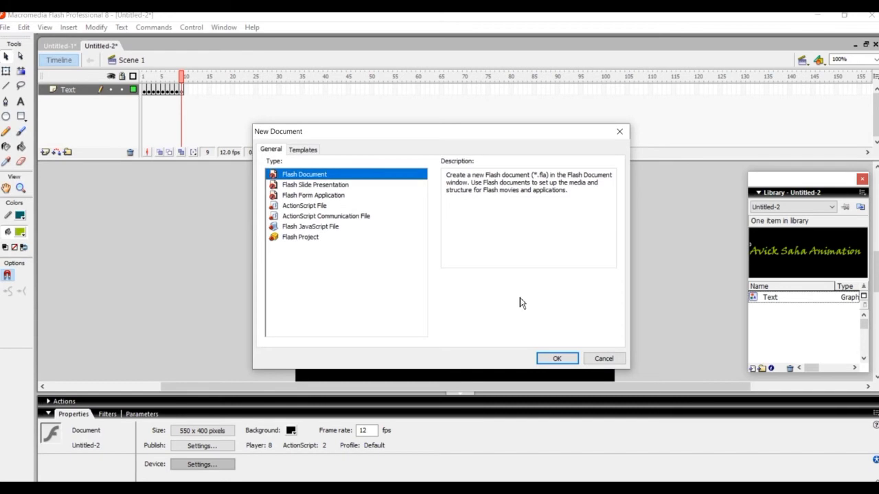
click(557, 359)
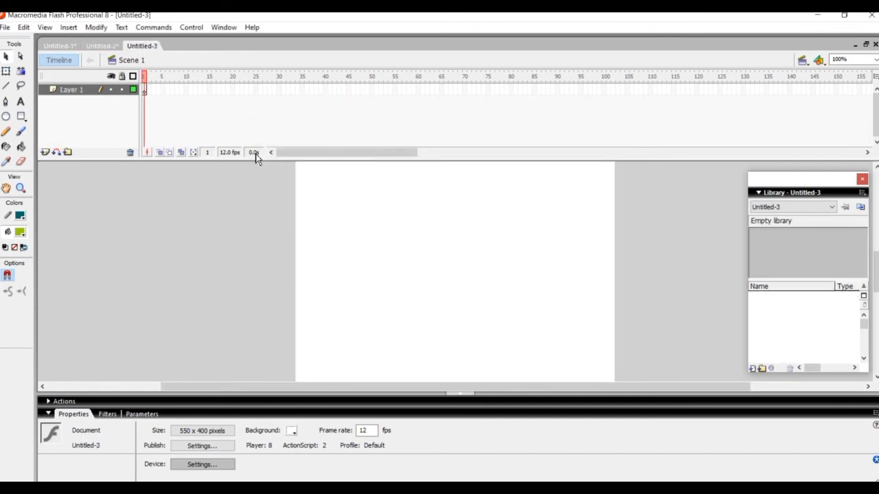
Step: Draw a green oval mid-stage and a green rectangle near the top-left
click(6, 116)
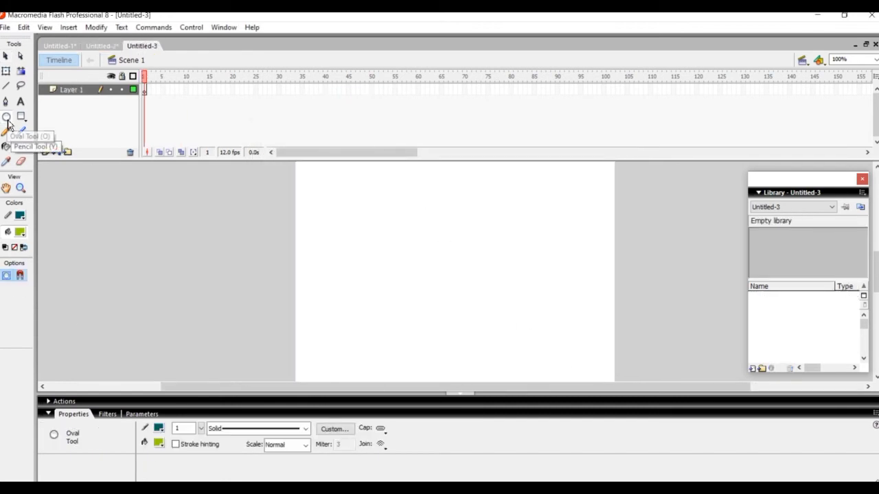
drag(359, 226, 547, 319)
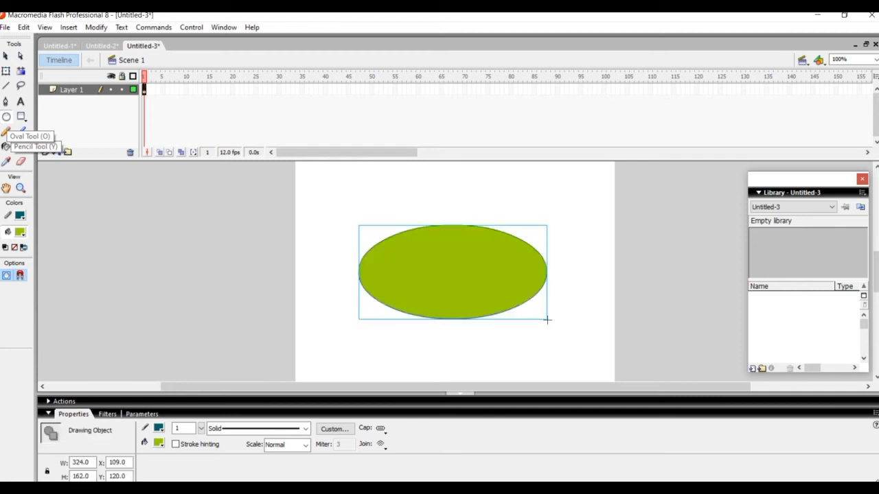
click(22, 117)
drag(315, 175, 391, 214)
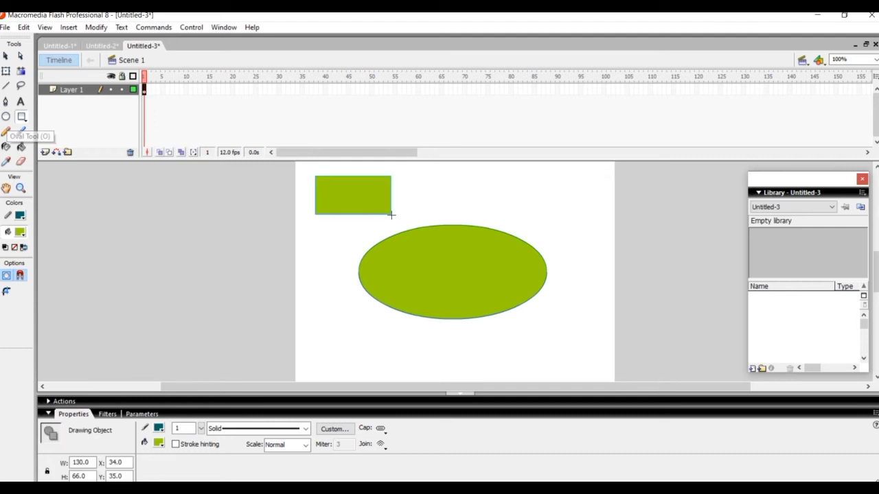
click(20, 163)
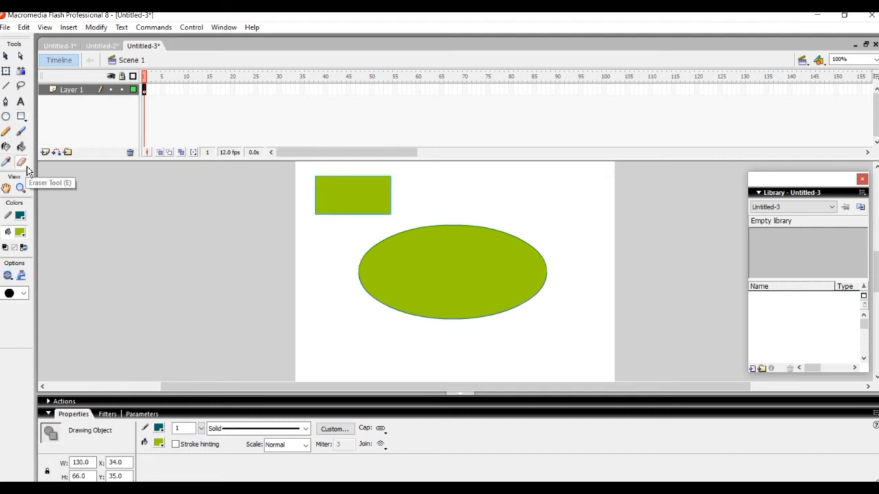
Step: With a round eraser, erase two strokes through the rectangle in Erase Normal and Erase Fills modes
click(24, 294)
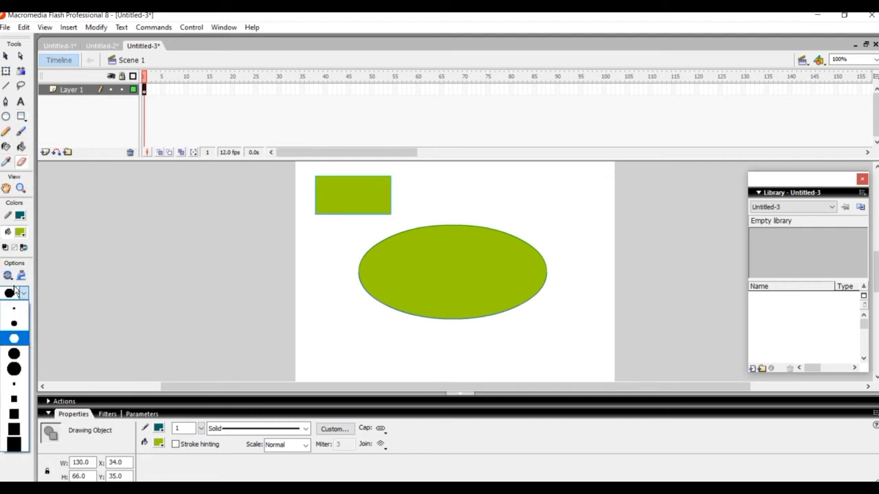
click(13, 281)
click(13, 281)
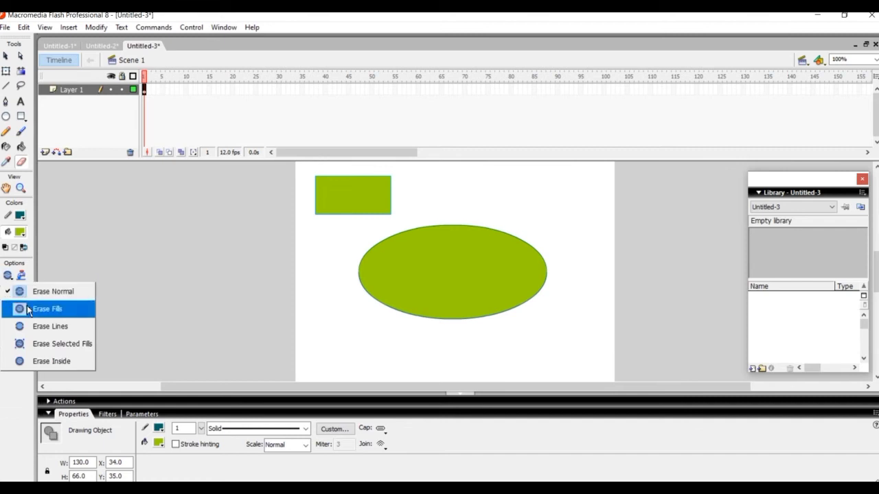
click(332, 231)
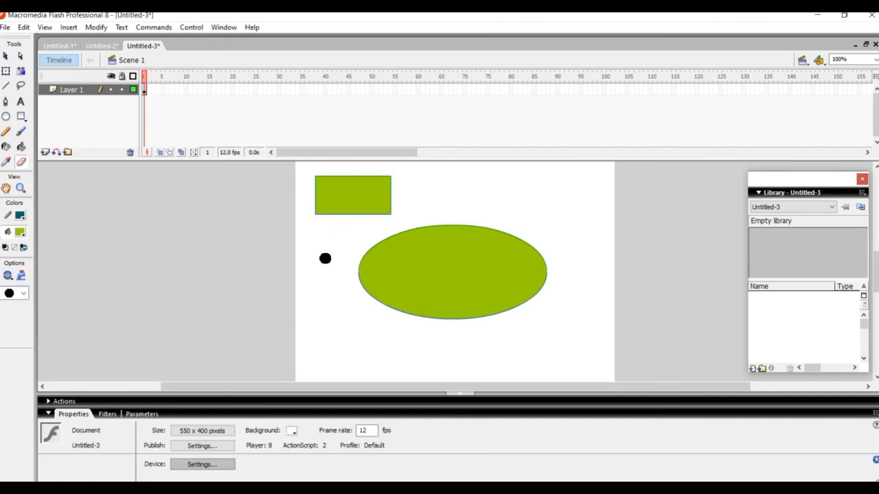
drag(322, 218, 343, 192)
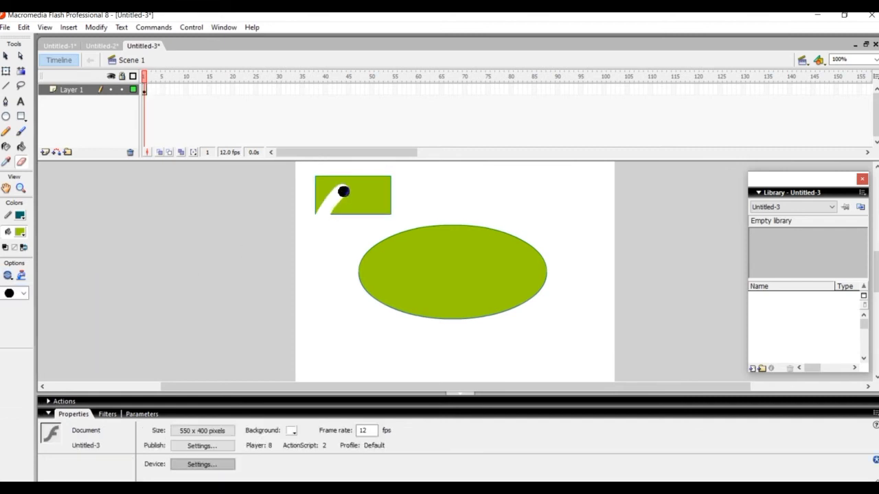
click(11, 279)
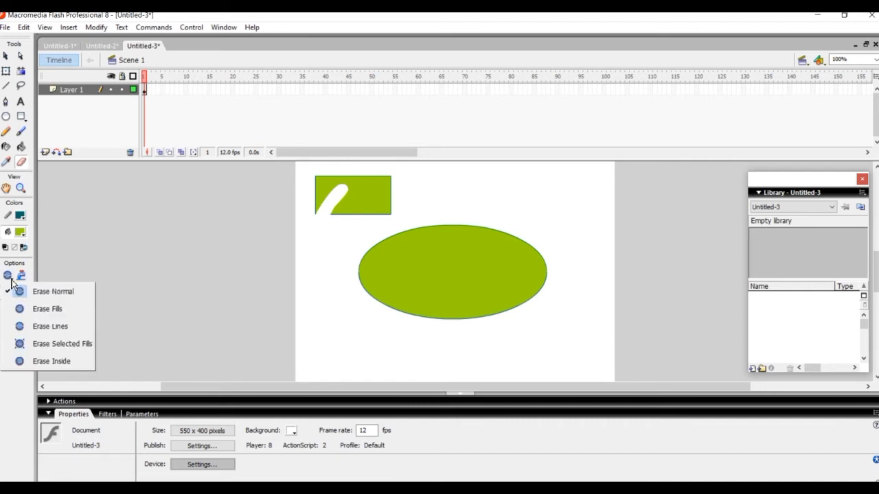
click(28, 310)
mouse_move(364, 213)
mouse_down()
mouse_move(369, 188)
mouse_move(395, 209)
mouse_move(370, 197)
mouse_move(349, 206)
mouse_move(409, 213)
mouse_move(396, 194)
mouse_move(395, 205)
mouse_move(395, 189)
mouse_move(392, 218)
mouse_move(421, 266)
mouse_up()
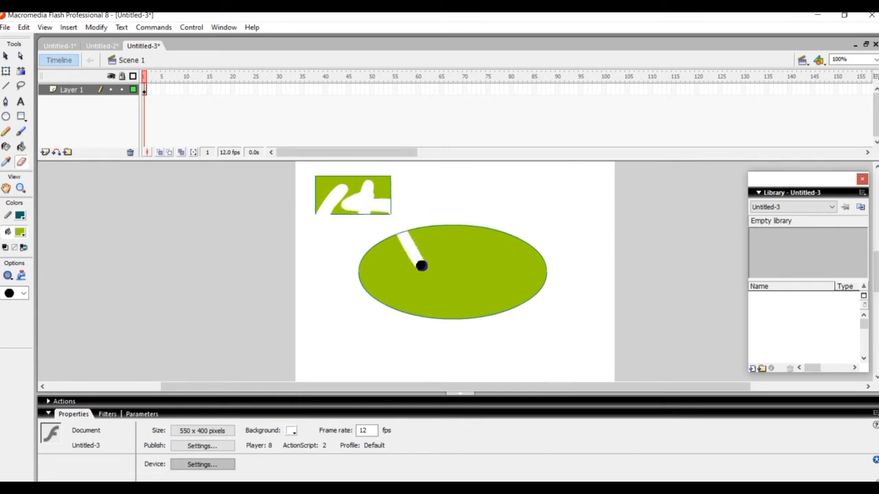
Step: Erase part of the oval's top outline in Erase Lines mode, then fill-only strokes across the oval
click(9, 279)
click(33, 335)
mouse_move(412, 231)
mouse_down()
mouse_move(504, 238)
mouse_move(414, 234)
mouse_move(383, 249)
mouse_move(365, 278)
mouse_up()
click(7, 275)
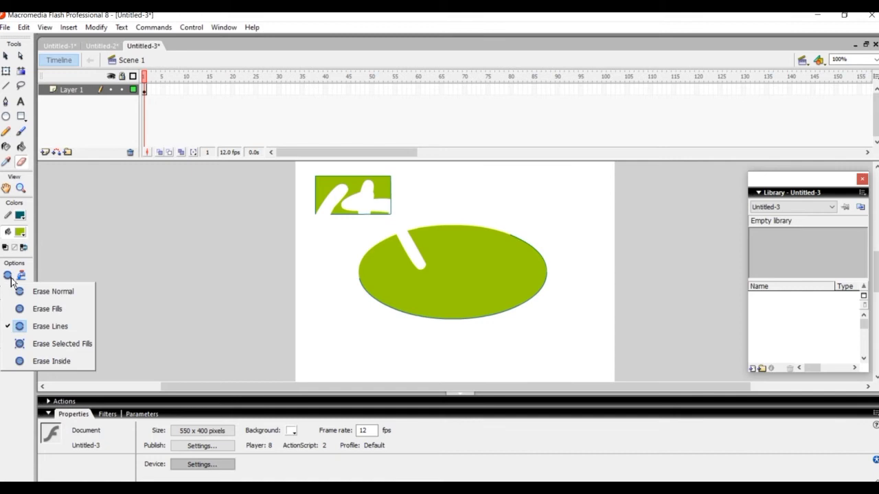
click(45, 362)
drag(362, 263, 483, 314)
drag(467, 231, 474, 355)
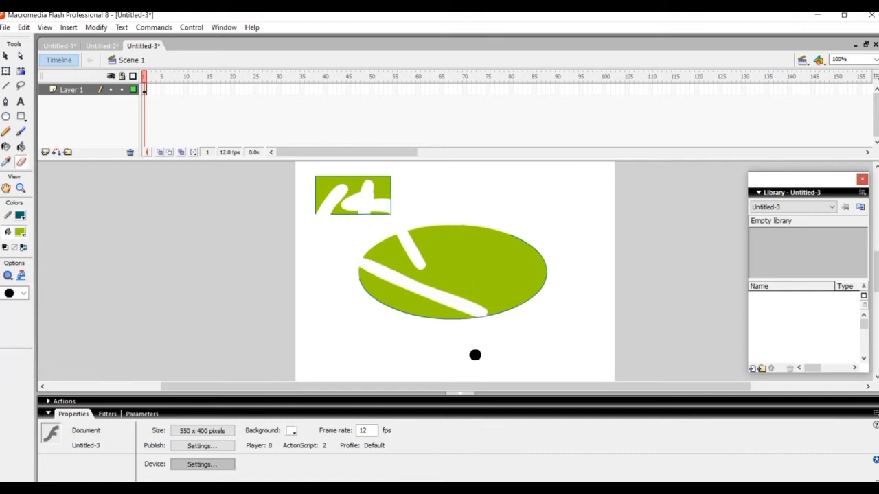
mouse_move(386, 296)
mouse_down()
mouse_move(425, 297)
mouse_move(394, 276)
mouse_move(487, 292)
mouse_up()
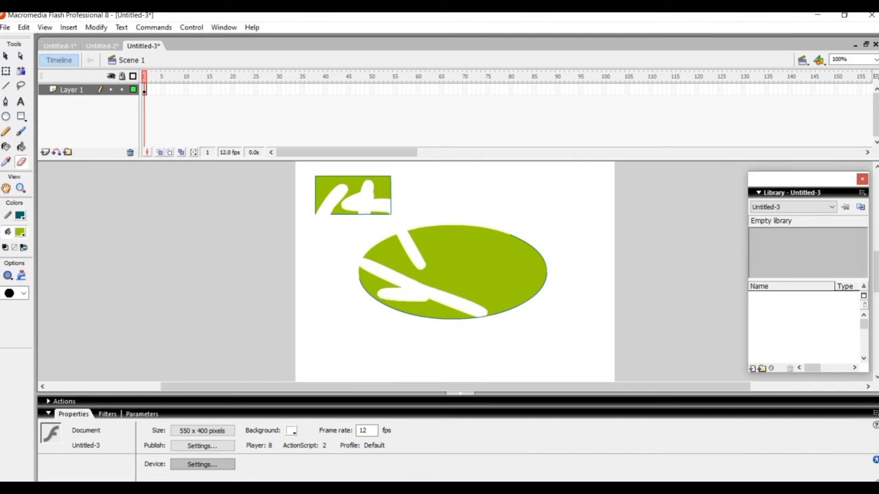
Step: Choose the Lasso tool with its Magic Wand option turned on
click(20, 86)
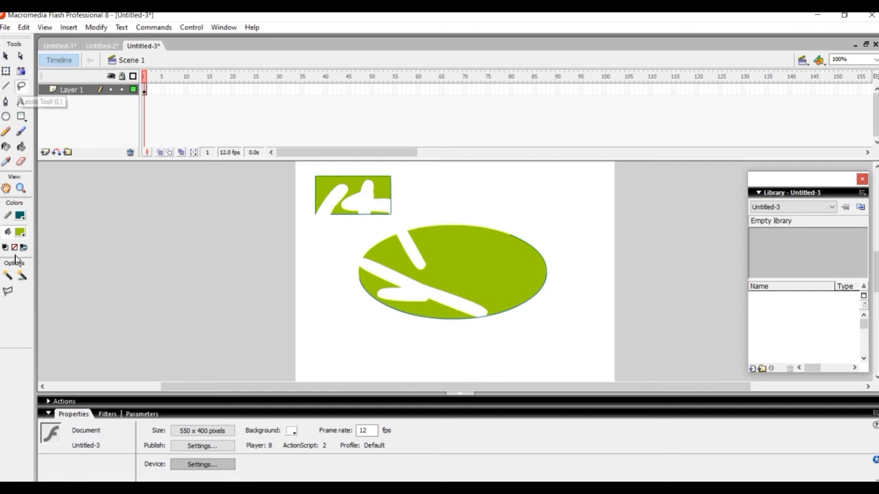
click(7, 276)
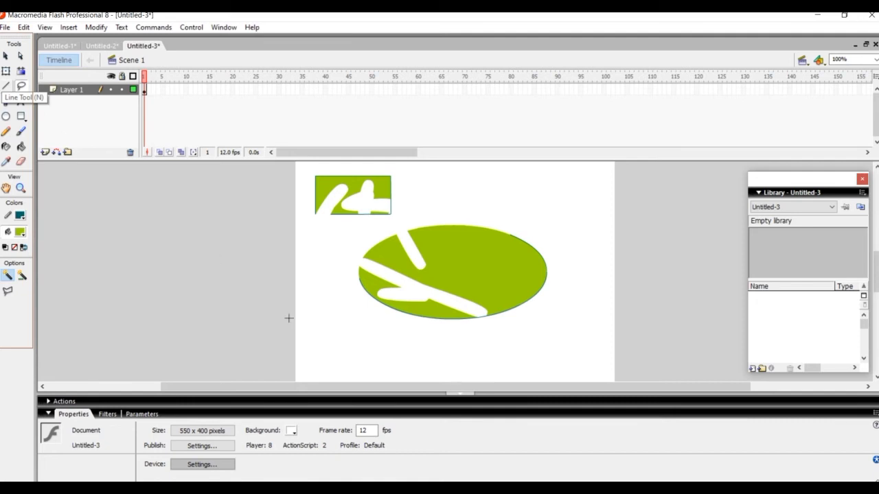
Step: Fumble with the File menu, cancel the New Document dialog, and dismiss the exit prompt
click(9, 28)
click(8, 27)
click(8, 28)
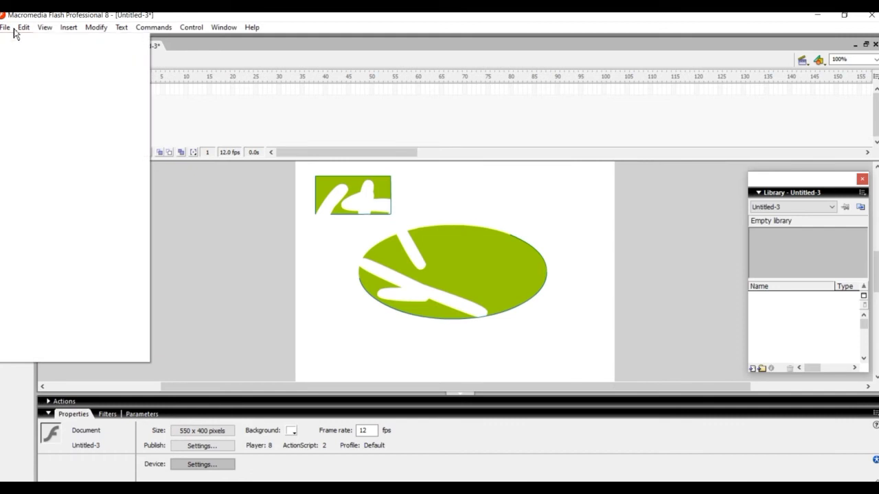
click(7, 30)
click(7, 30)
click(5, 28)
click(5, 28)
click(16, 45)
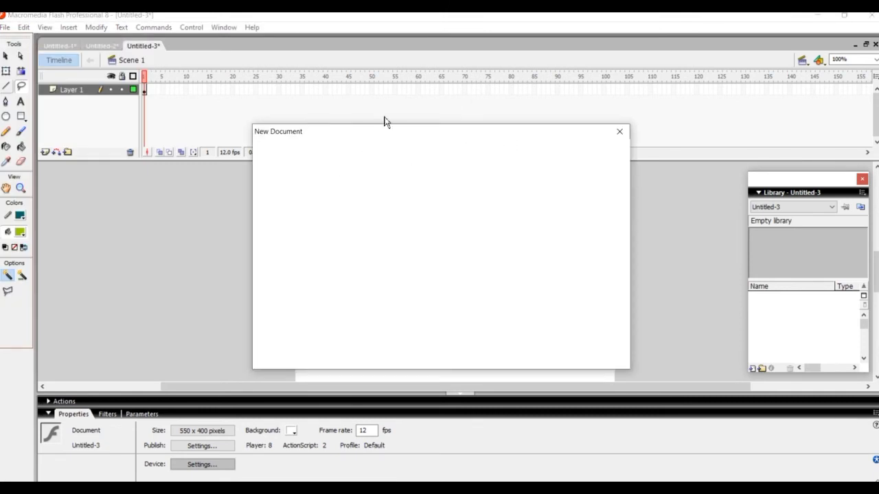
click(623, 139)
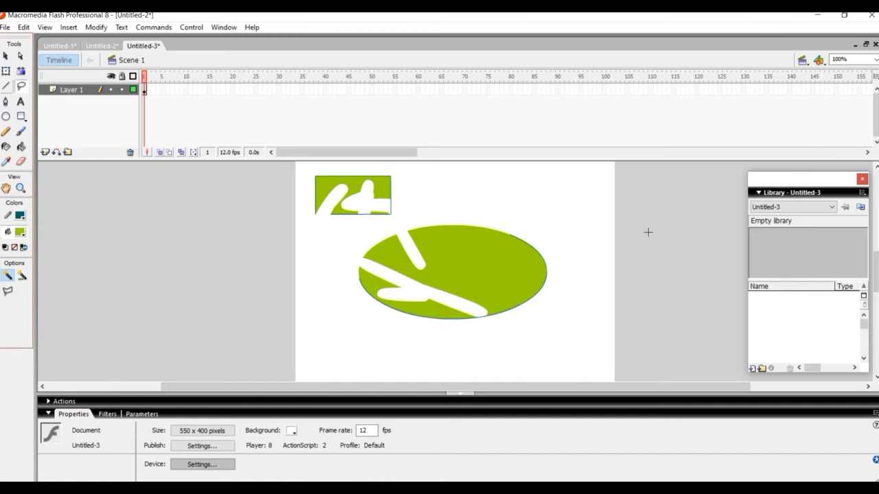
click(871, 15)
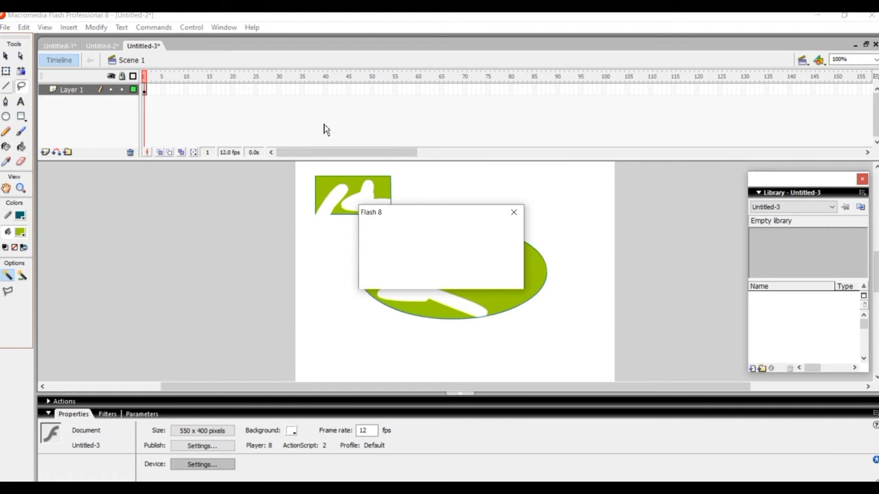
click(514, 214)
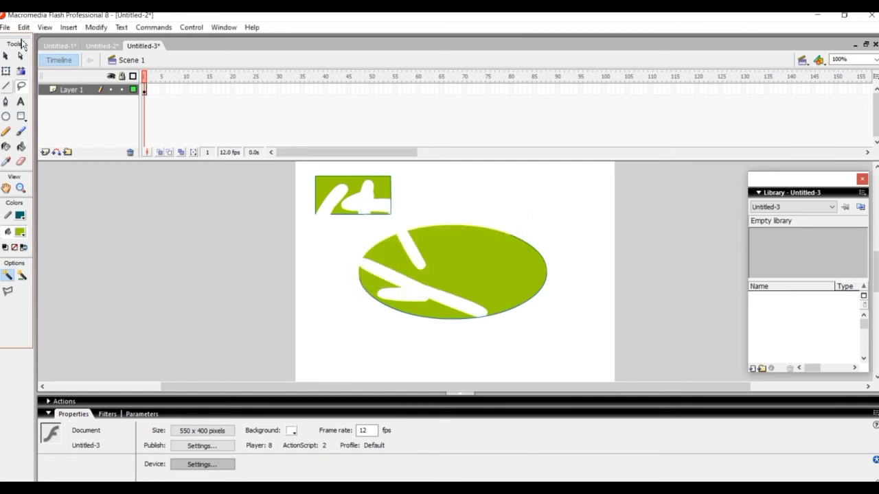
Step: From Untitled-2, create a new blank Flash document, Untitled-4
click(6, 28)
click(6, 32)
click(6, 28)
click(6, 32)
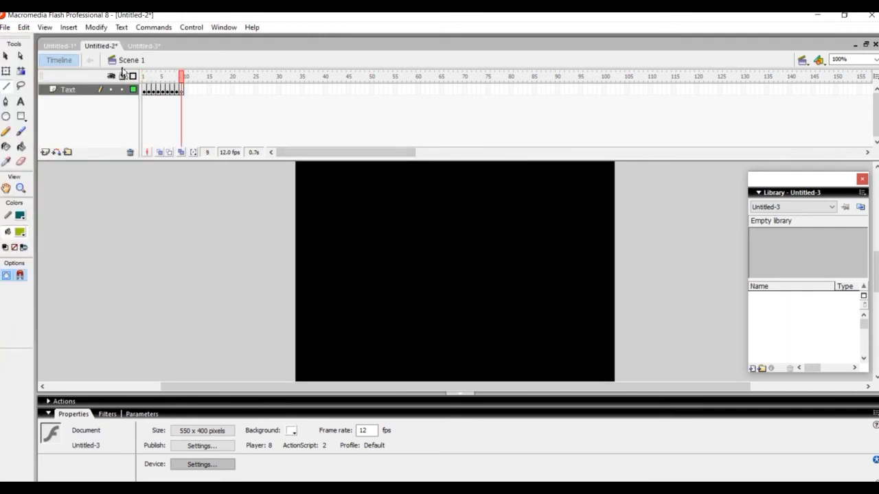
click(136, 48)
click(101, 46)
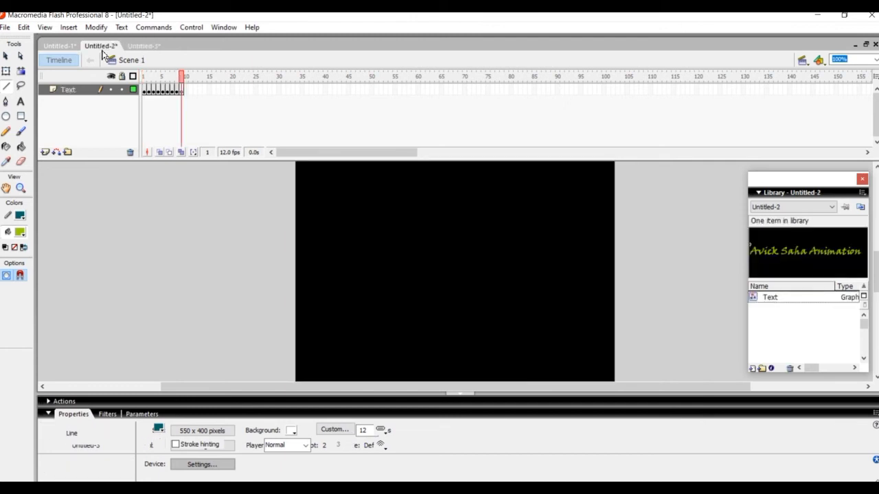
click(5, 27)
click(15, 41)
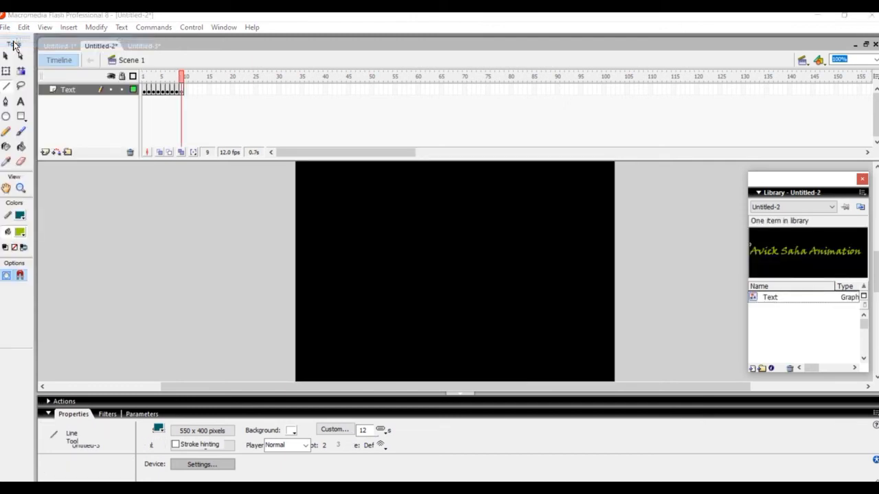
click(557, 358)
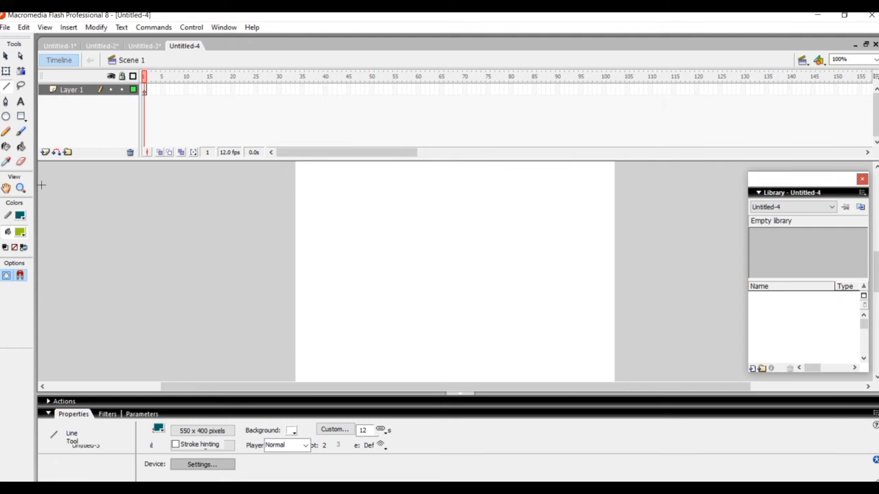
Step: Select the Brush tool with a small brush size and brown fill colour
click(21, 147)
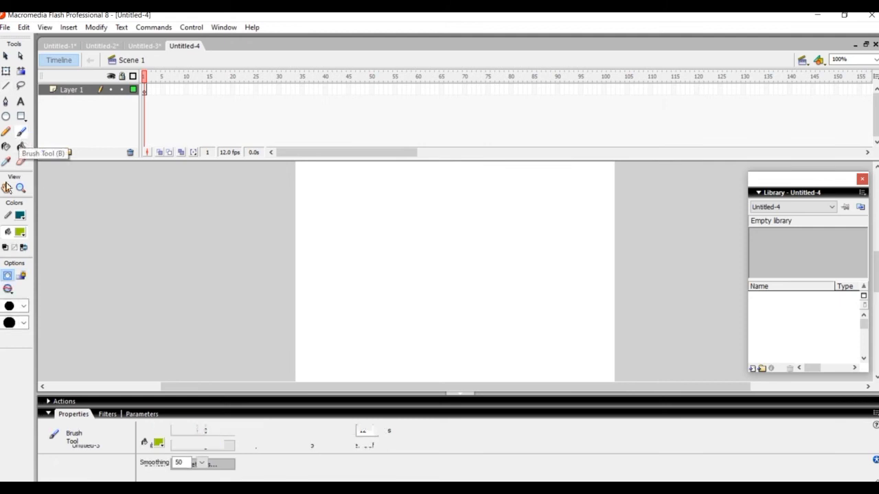
click(23, 307)
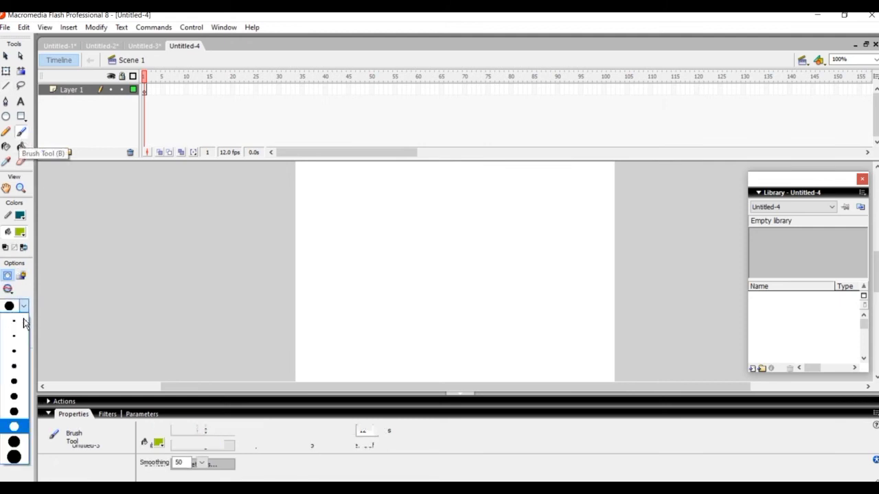
click(20, 370)
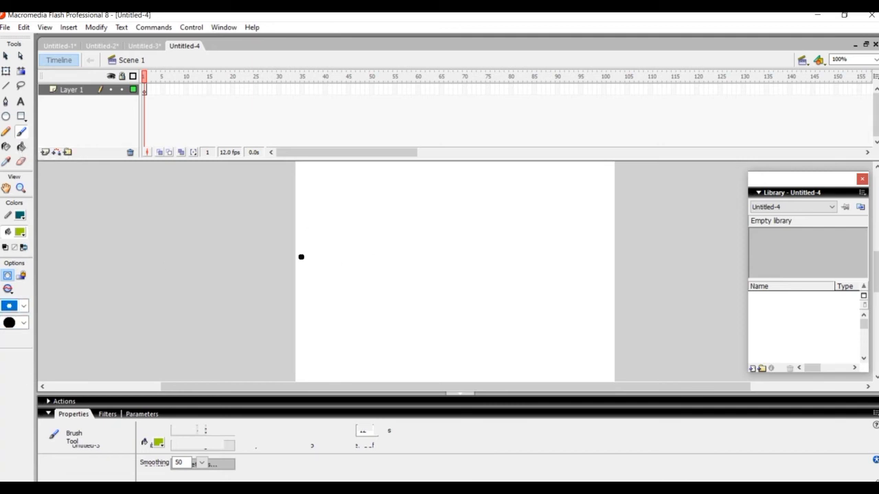
click(23, 236)
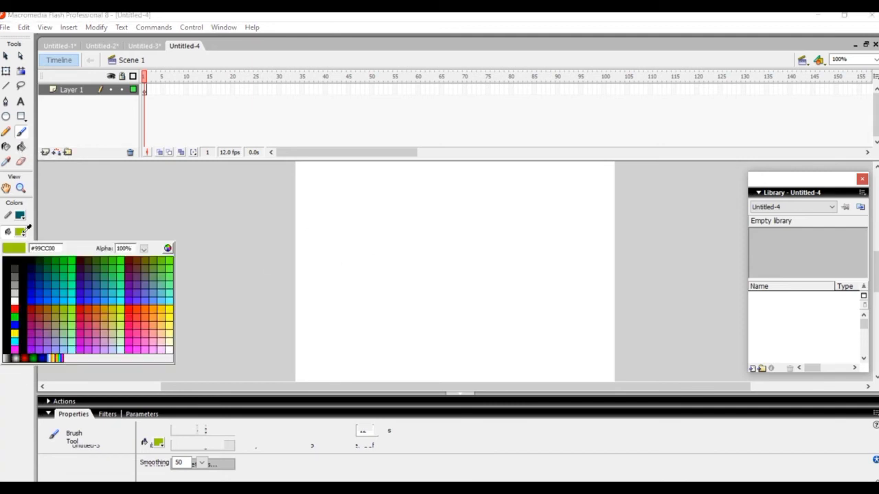
click(45, 313)
click(358, 293)
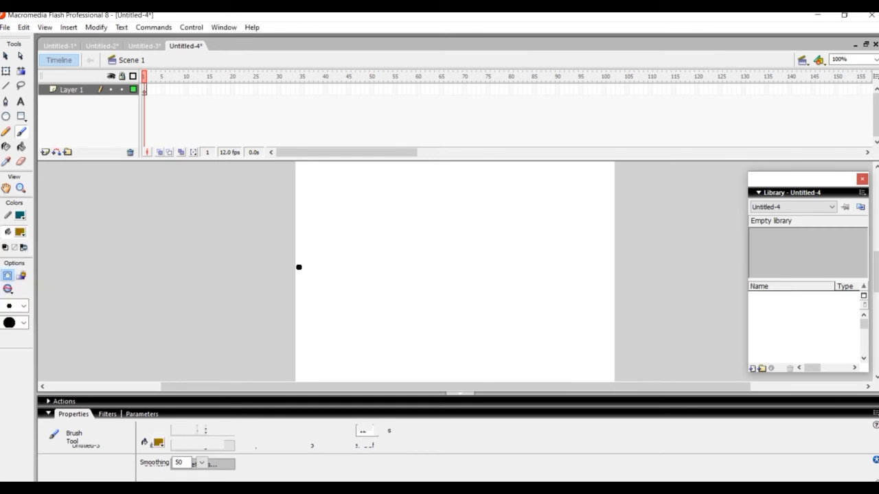
Step: Paint two closed brown cliff outlines side by side with a gap between them
mouse_move(299, 264)
mouse_down()
mouse_move(345, 260)
mouse_move(409, 275)
mouse_move(476, 379)
mouse_up()
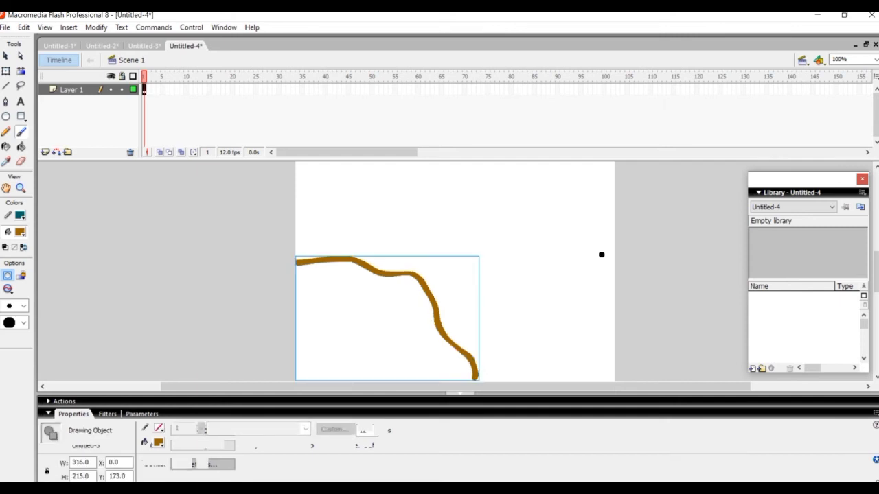
drag(614, 245, 475, 262)
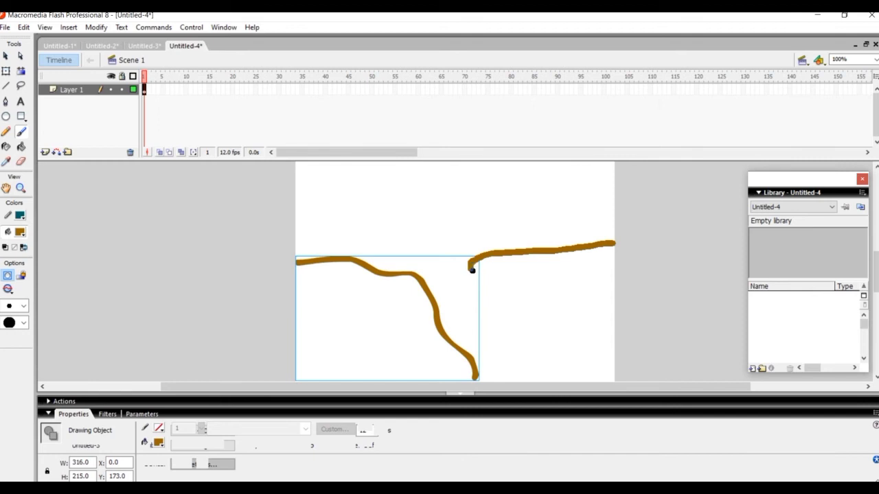
mouse_move(465, 291)
mouse_down()
mouse_move(470, 307)
mouse_move(526, 357)
mouse_move(525, 380)
mouse_up()
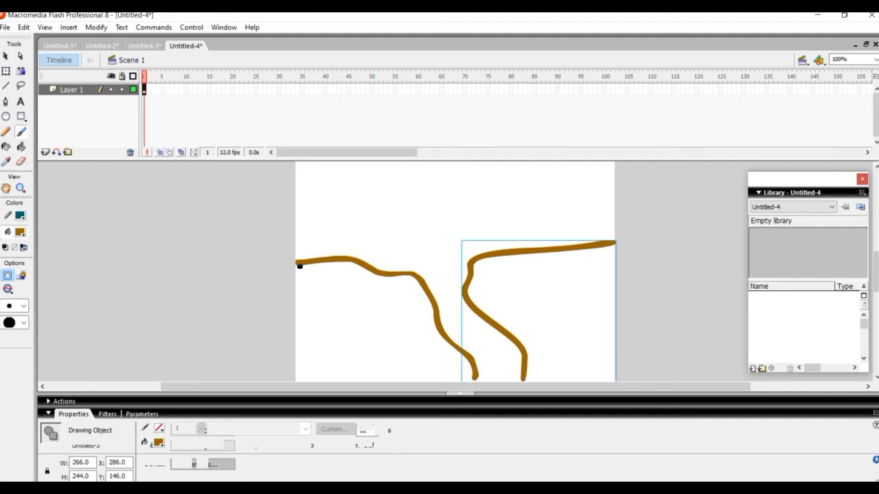
mouse_move(298, 265)
mouse_down()
mouse_move(299, 380)
mouse_move(477, 381)
mouse_up()
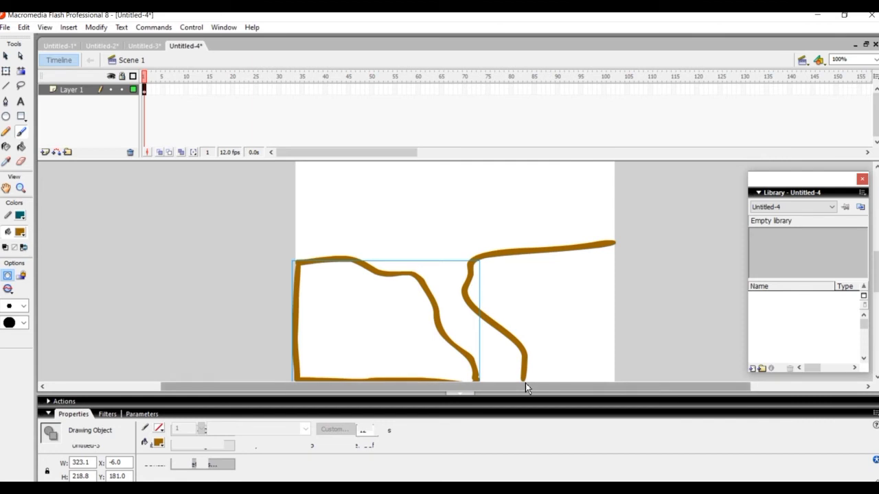
mouse_move(525, 380)
mouse_down()
mouse_move(613, 381)
mouse_move(614, 241)
mouse_up()
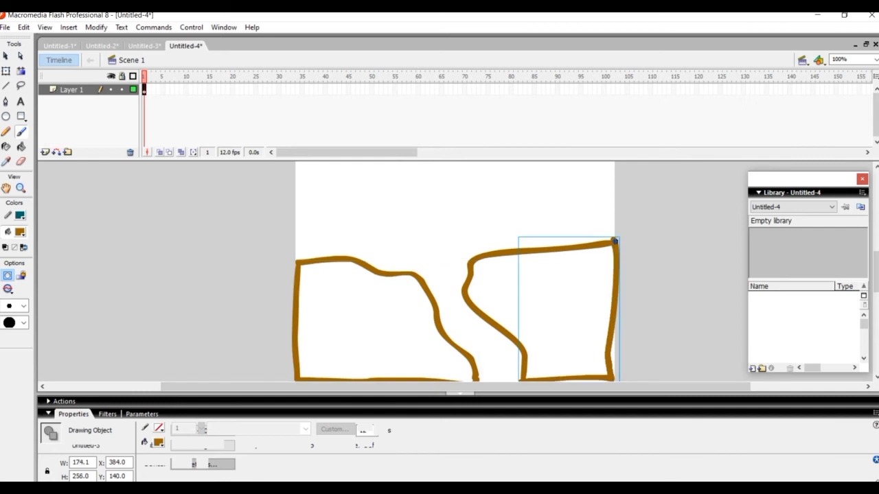
Step: Rename the only layer to Mountain
click(73, 92)
double_click(73, 92)
text(Moun)
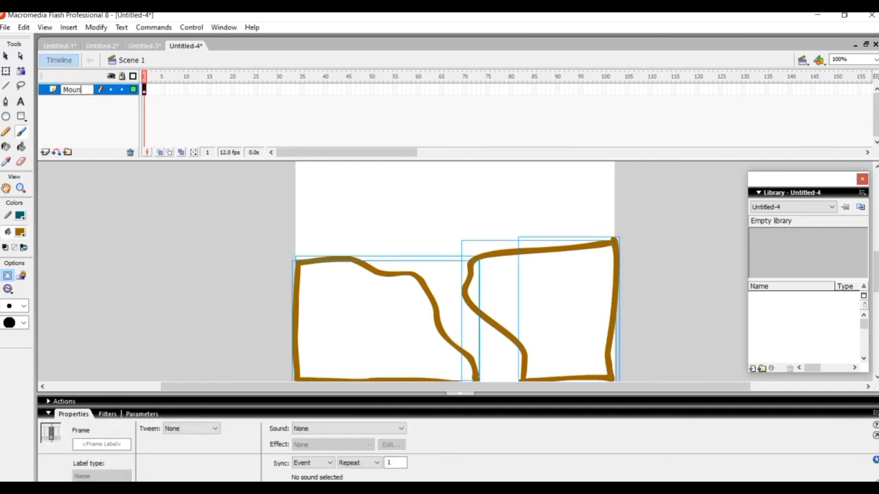
text(tain)
Step: Paint the left and right cliffs solid brown with a large brush, then insert Layer 2 above
click(21, 147)
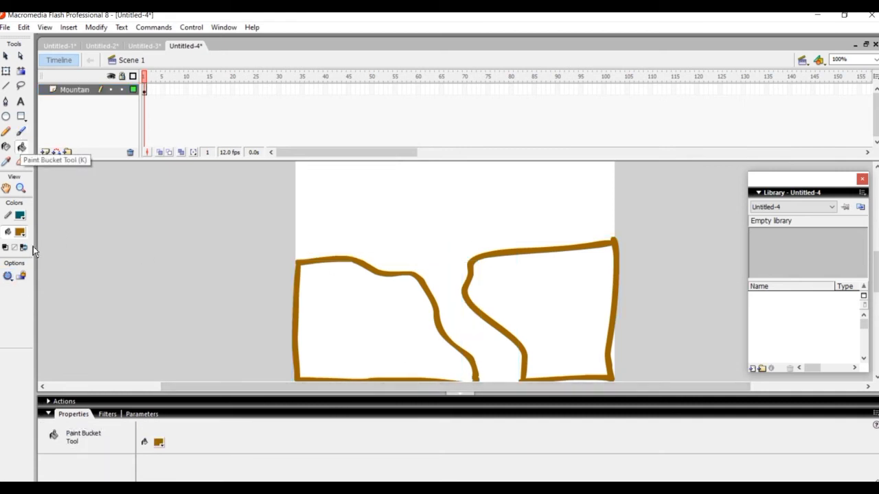
click(21, 131)
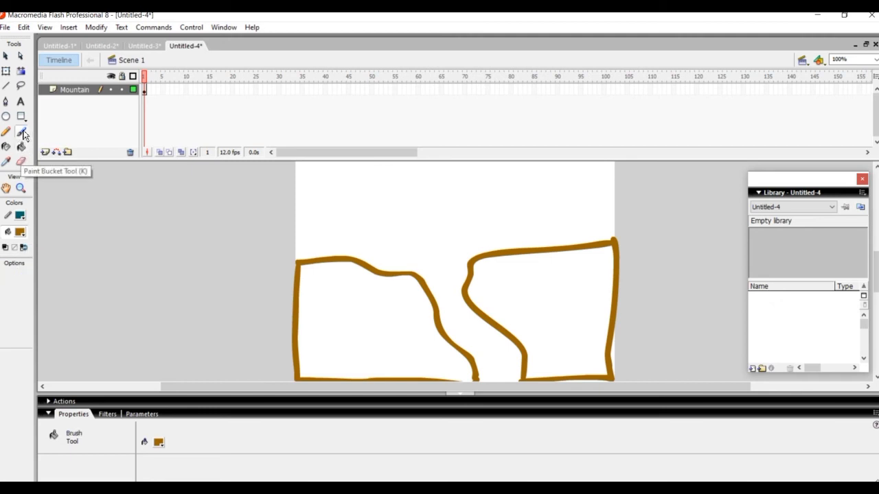
click(27, 320)
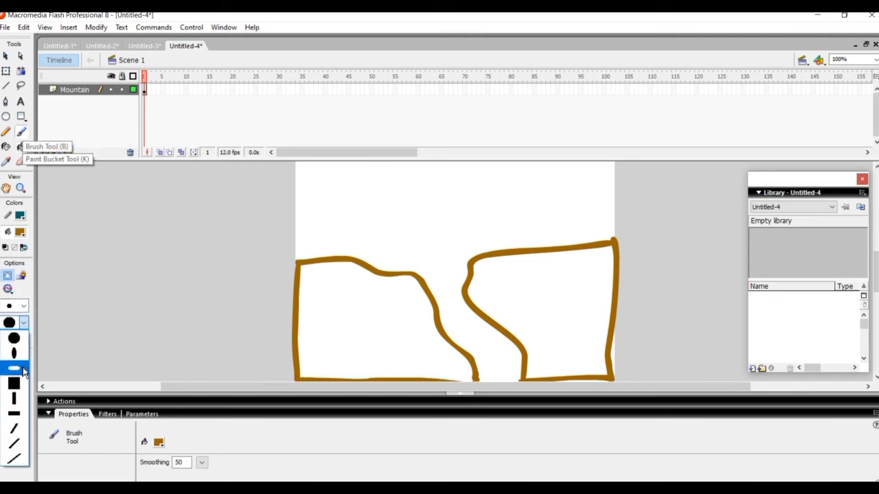
click(24, 324)
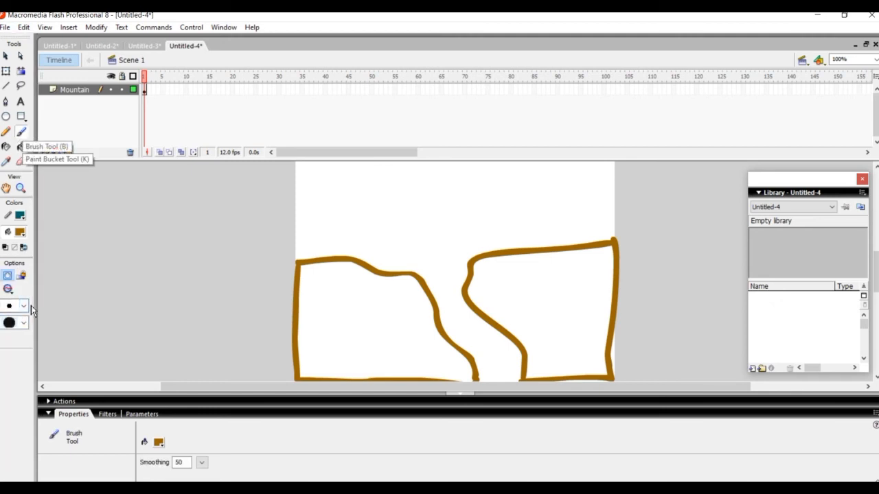
click(25, 306)
click(20, 455)
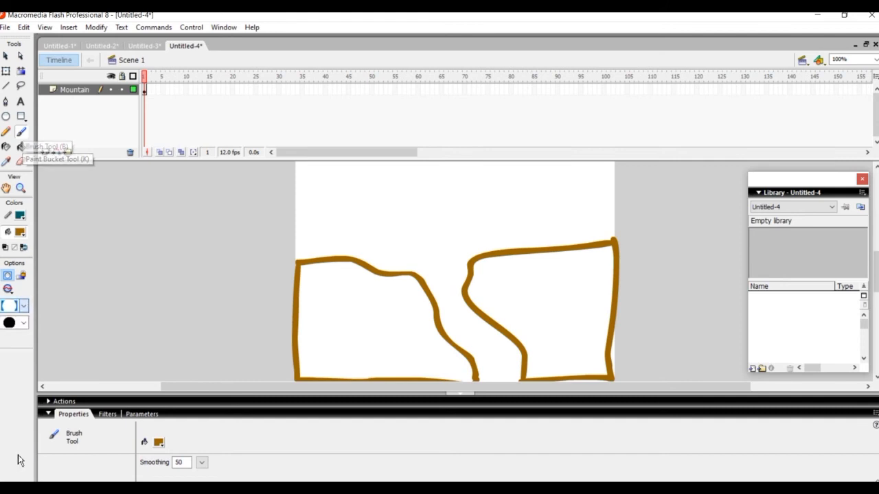
click(327, 314)
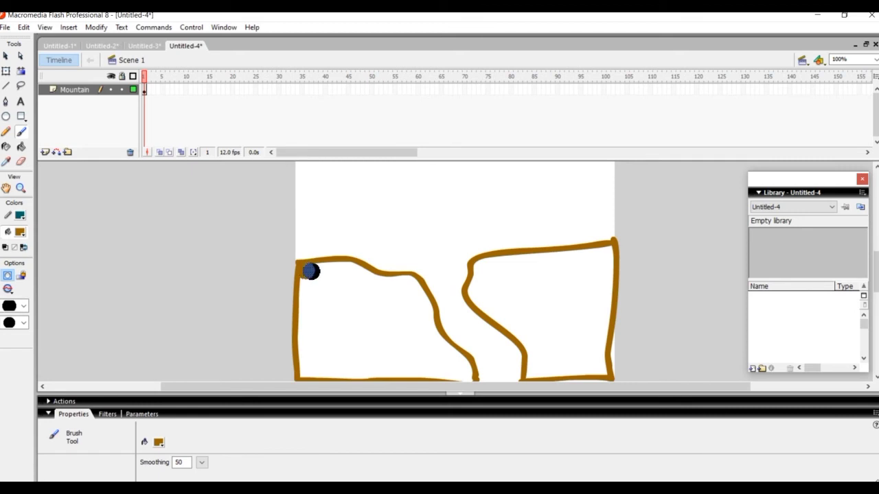
mouse_move(311, 271)
mouse_down()
mouse_move(418, 290)
mouse_move(346, 267)
mouse_move(305, 278)
mouse_move(302, 304)
mouse_move(325, 297)
mouse_move(309, 315)
mouse_move(354, 289)
mouse_move(381, 302)
mouse_move(405, 296)
mouse_move(393, 312)
mouse_move(423, 302)
mouse_move(436, 341)
mouse_move(467, 375)
mouse_move(315, 376)
mouse_move(302, 333)
mouse_move(318, 367)
mouse_move(355, 323)
mouse_move(331, 356)
mouse_move(368, 349)
mouse_move(376, 326)
mouse_move(368, 360)
mouse_move(410, 341)
mouse_move(418, 323)
mouse_move(418, 362)
mouse_move(426, 349)
mouse_move(432, 366)
mouse_move(474, 371)
mouse_up()
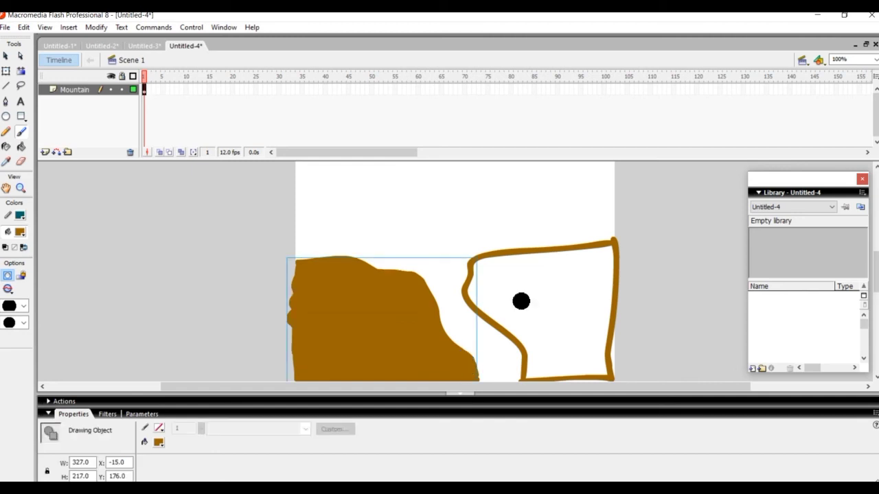
mouse_move(482, 272)
mouse_down()
mouse_move(498, 314)
mouse_move(497, 269)
mouse_move(609, 253)
mouse_move(602, 369)
mouse_move(533, 377)
mouse_move(537, 359)
mouse_move(510, 327)
mouse_move(513, 280)
mouse_move(498, 307)
mouse_move(516, 315)
mouse_move(551, 277)
mouse_move(527, 300)
mouse_move(580, 287)
mouse_move(566, 278)
mouse_move(586, 281)
mouse_move(537, 307)
mouse_move(524, 381)
mouse_move(542, 369)
mouse_move(550, 328)
mouse_move(579, 347)
mouse_move(559, 357)
mouse_move(596, 332)
mouse_up()
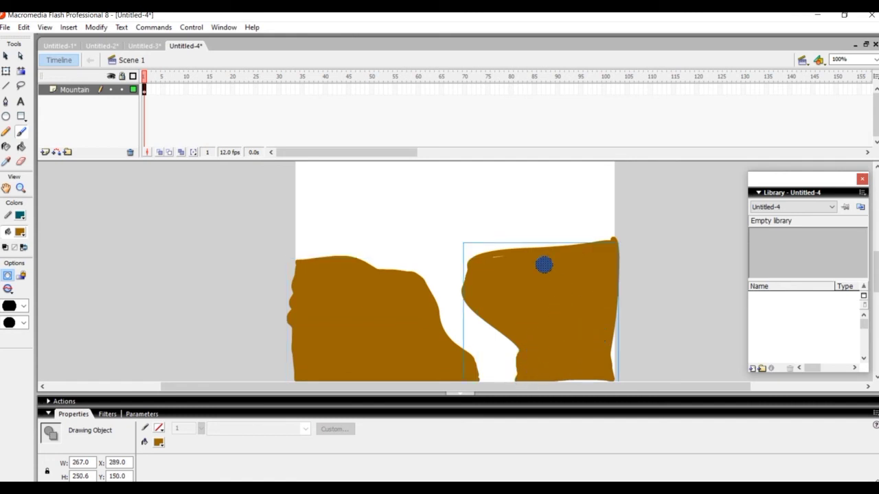
click(45, 152)
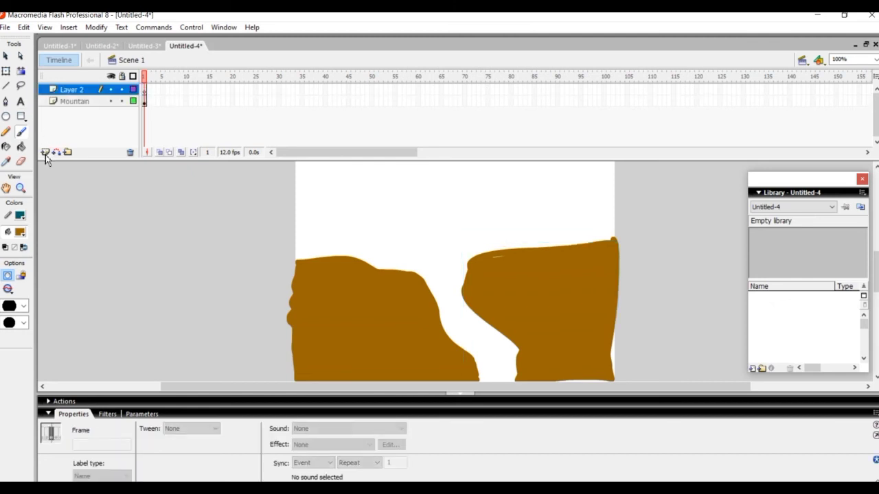
Step: Rename the new layer Water and choose a bright blue fill
double_click(71, 90)
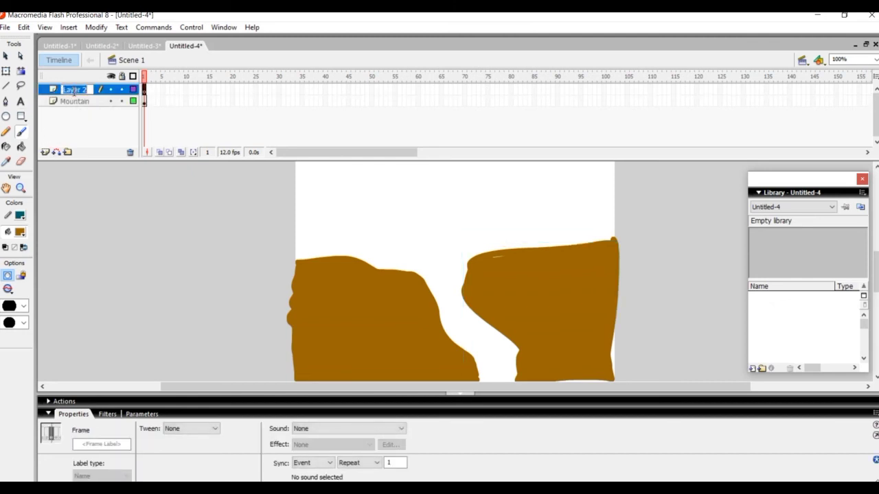
text(Water)
click(23, 236)
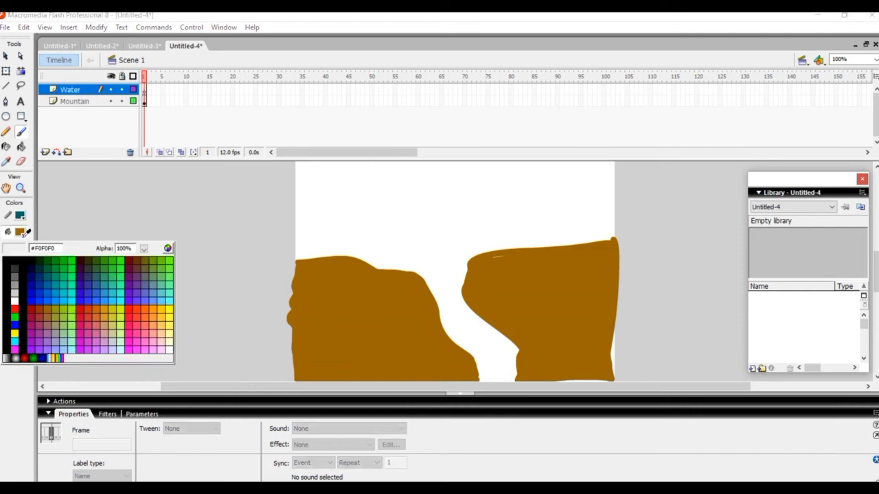
click(57, 300)
Step: Brush a blue water pool at the bottom of the cliff gap, then insert another layer
click(24, 309)
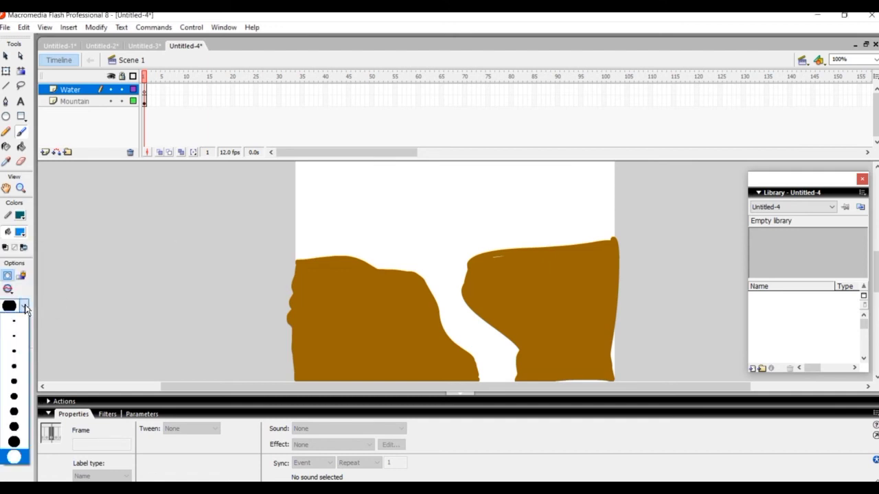
click(23, 381)
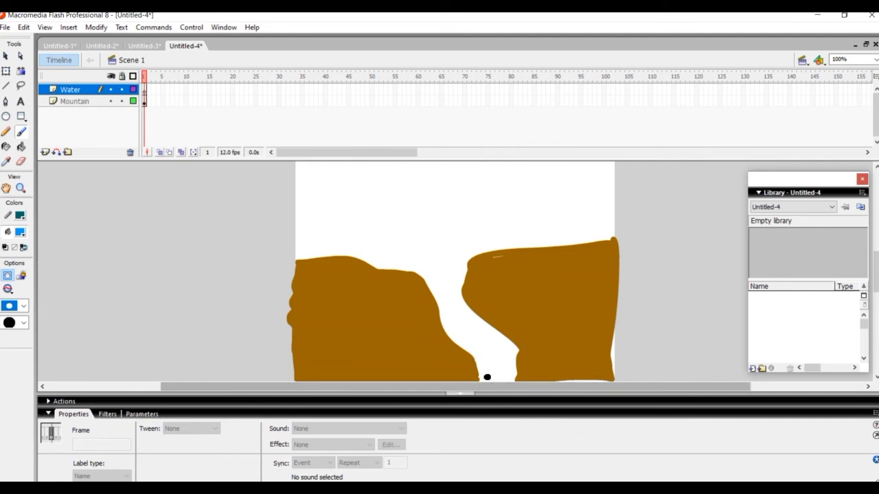
mouse_move(484, 378)
mouse_down()
mouse_move(509, 364)
mouse_move(494, 381)
mouse_up()
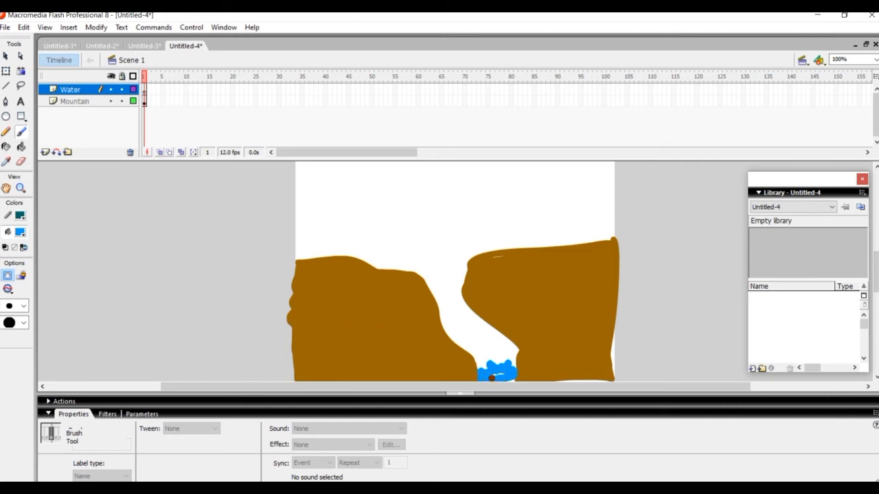
drag(511, 380, 516, 386)
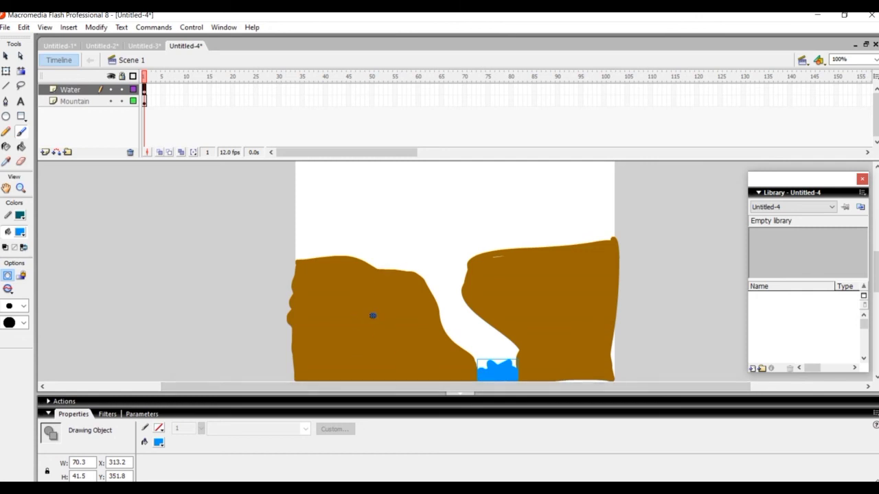
click(45, 153)
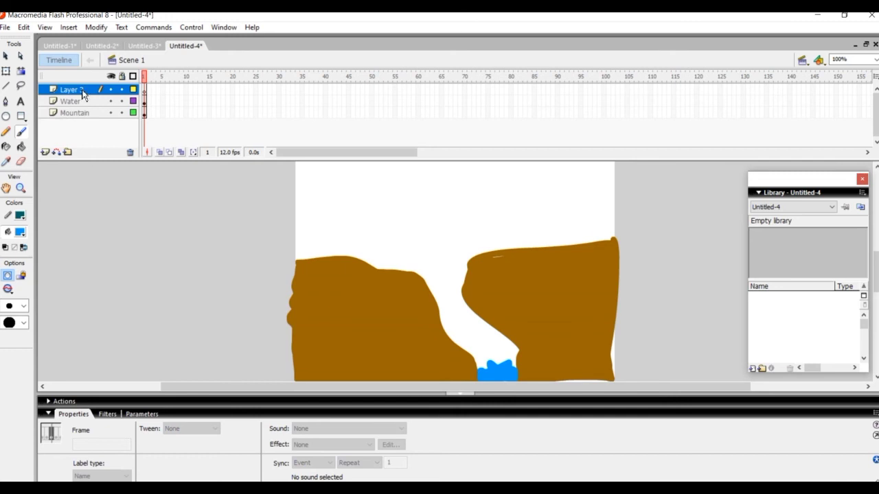
Step: Rename the new top layer to Man
key(s)
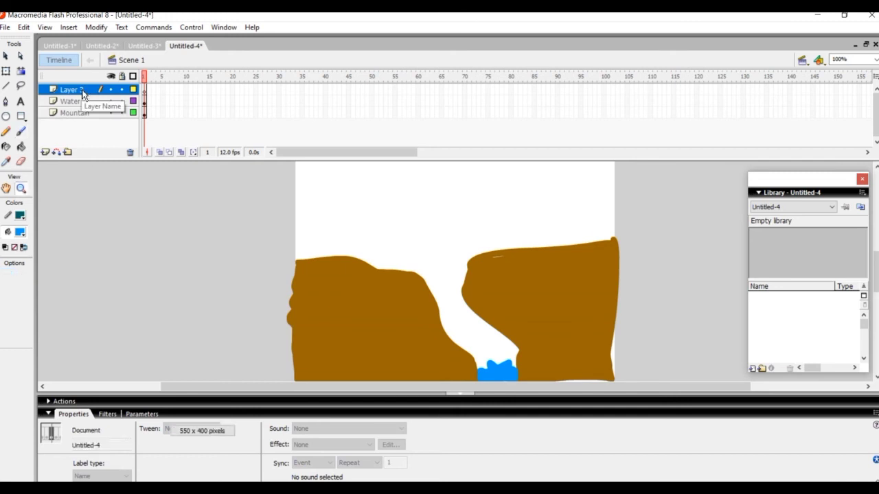
key(n)
click(83, 92)
double_click(82, 92)
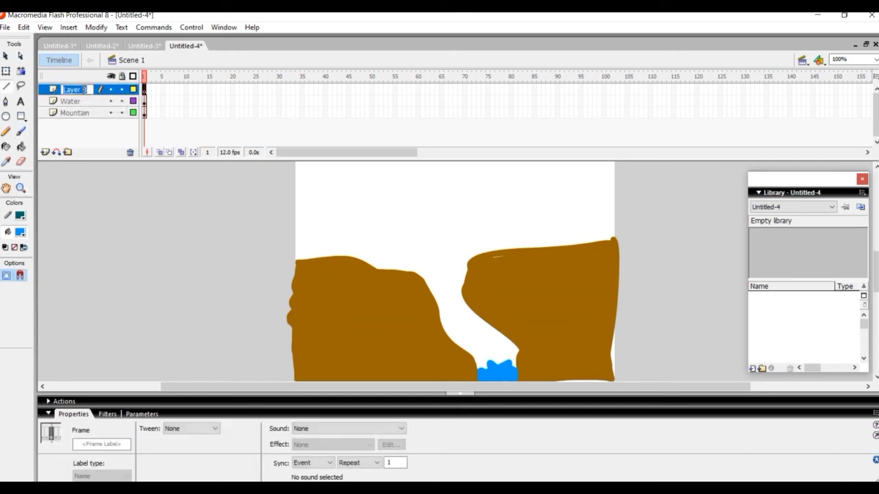
text(Man)
key(Return)
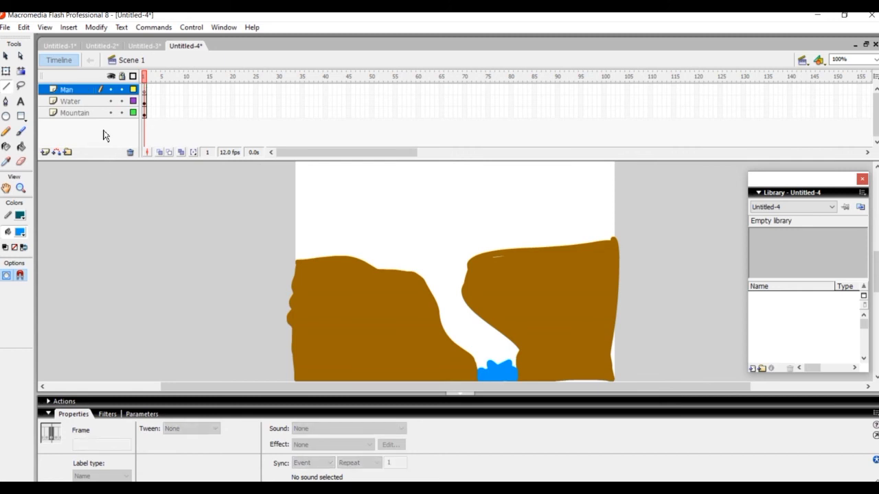
Step: Turn on onion skinning and set the brush fill colour to black
click(160, 156)
click(21, 131)
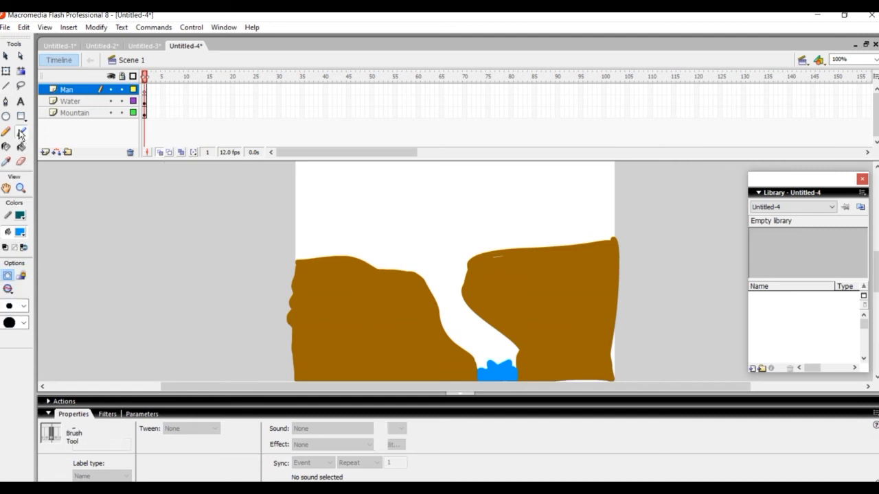
click(20, 232)
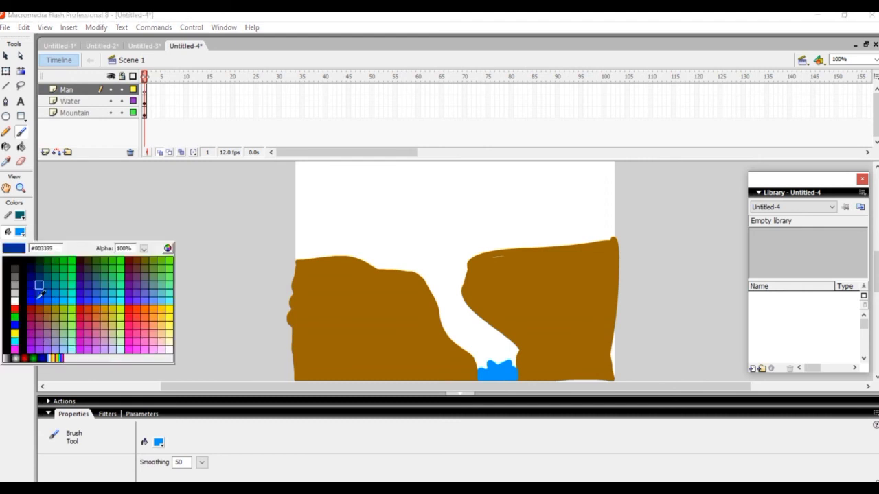
click(31, 260)
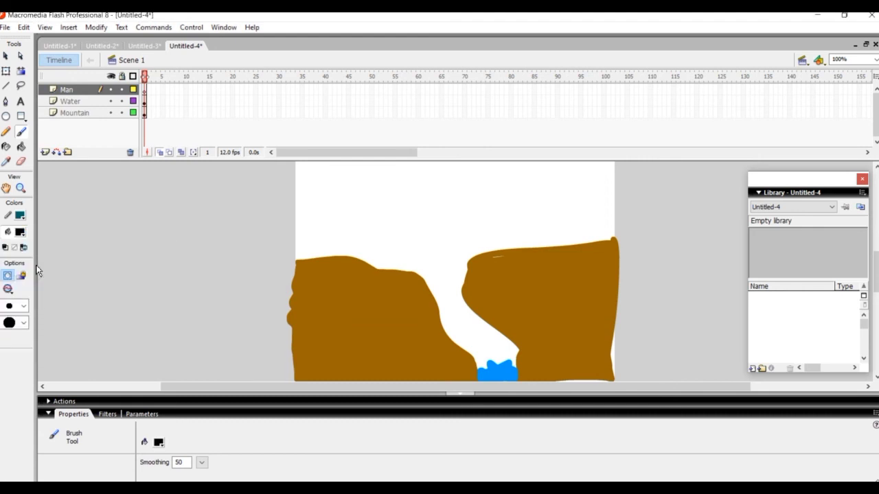
click(24, 305)
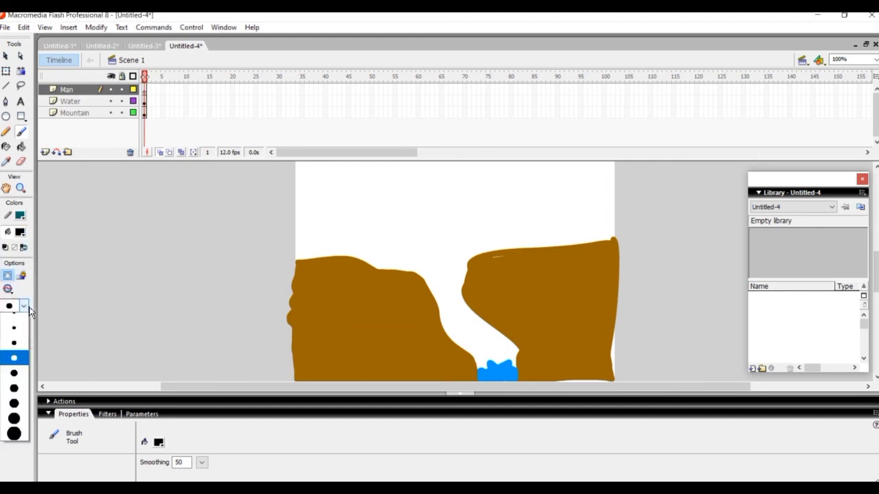
Step: Paint the stick man's first four walking poses on the left cliff with a small brush, each on a new blank keyframe
click(24, 355)
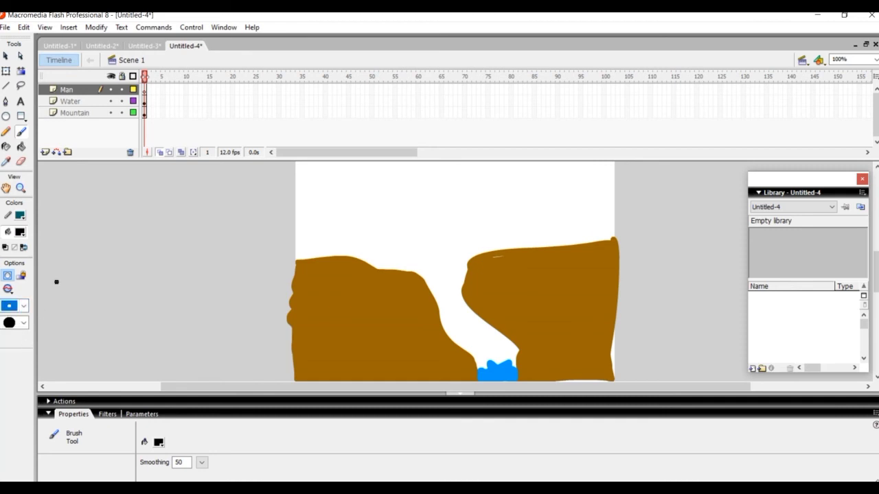
click(311, 209)
mouse_move(310, 211)
mouse_down()
mouse_move(313, 242)
mouse_move(303, 225)
mouse_move(321, 229)
mouse_move(303, 253)
mouse_move(320, 258)
mouse_up()
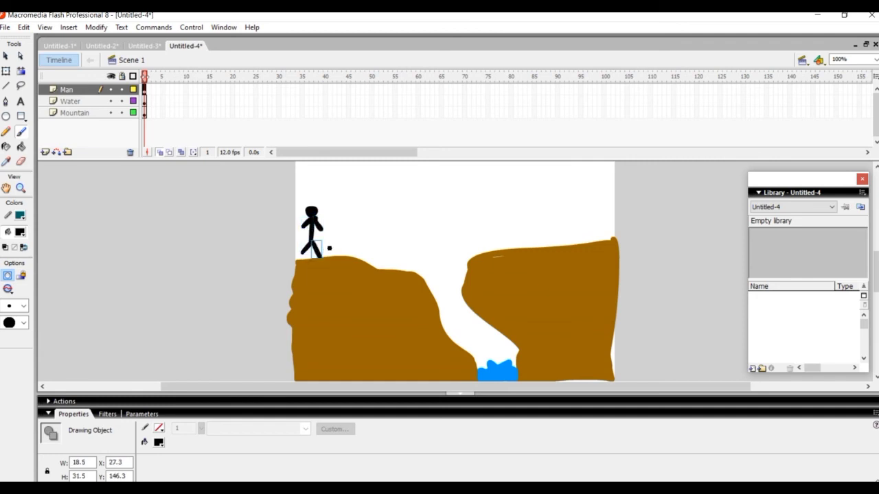
key(F7)
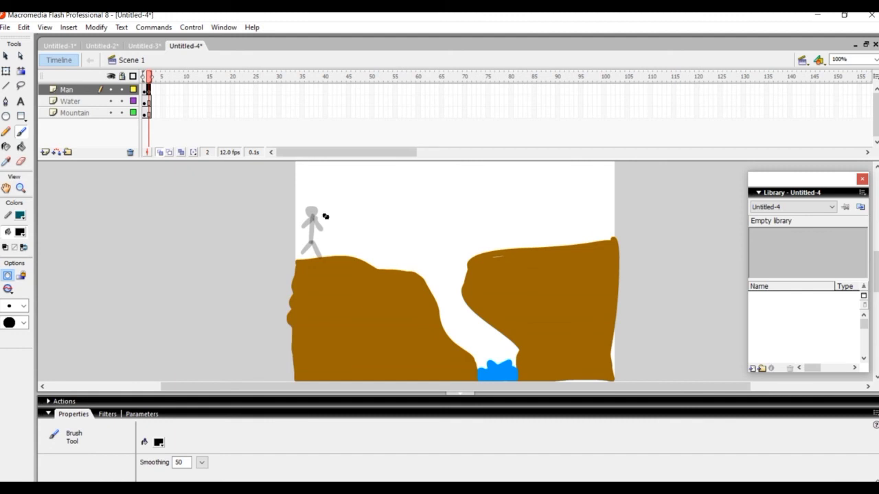
mouse_move(328, 216)
mouse_down()
mouse_move(329, 244)
mouse_move(322, 231)
mouse_move(338, 231)
mouse_move(320, 252)
mouse_move(341, 254)
mouse_up()
key(F7)
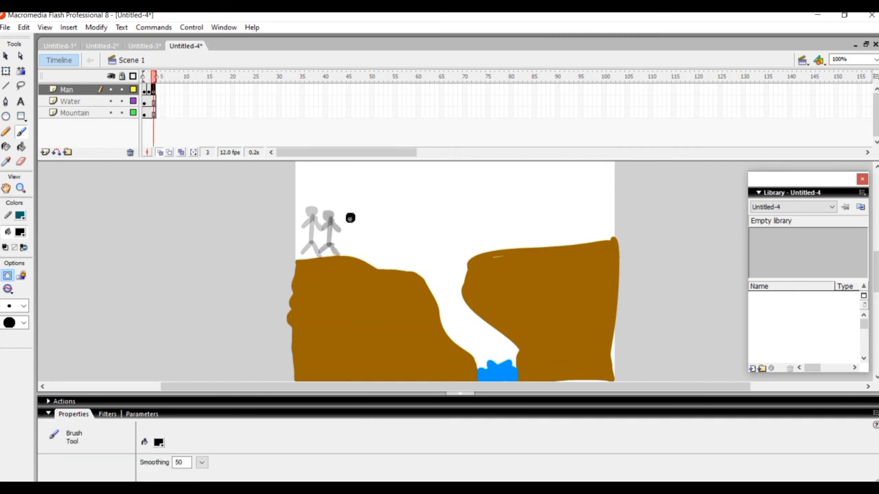
mouse_move(350, 218)
mouse_down()
mouse_move(352, 241)
mouse_move(340, 233)
mouse_move(362, 236)
mouse_move(350, 248)
mouse_up()
drag(350, 242, 341, 253)
drag(351, 242, 360, 260)
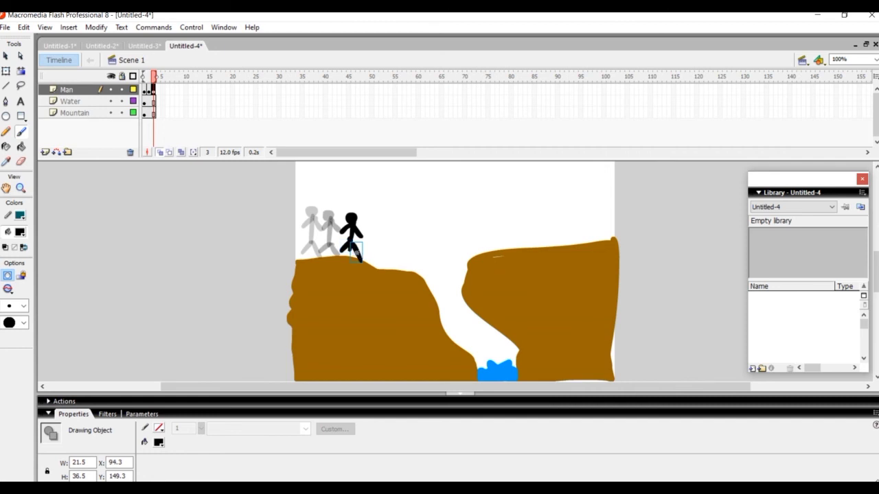
key(F7)
mouse_move(375, 230)
mouse_down()
mouse_move(376, 252)
mouse_move(357, 242)
mouse_move(381, 247)
mouse_move(357, 260)
mouse_move(364, 267)
mouse_up()
Step: Paint poses five to eight, the figure walking off the cliff edge and falling over the gap
key(F7)
drag(393, 240, 377, 266)
mouse_move(393, 243)
mouse_down()
mouse_move(377, 248)
mouse_move(394, 258)
mouse_move(369, 265)
mouse_move(382, 270)
mouse_up()
key(F7)
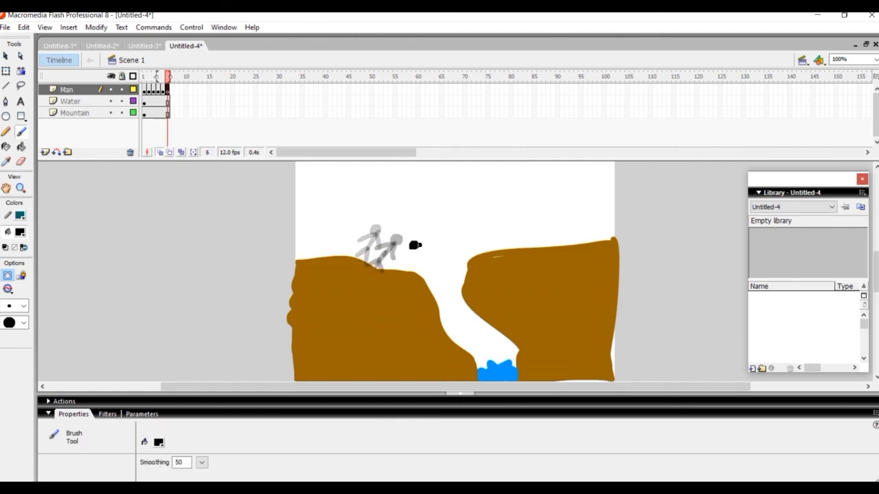
mouse_move(414, 245)
mouse_down()
mouse_move(401, 272)
mouse_move(400, 259)
mouse_move(422, 261)
mouse_up()
mouse_move(406, 262)
mouse_down()
mouse_move(414, 273)
mouse_move(440, 251)
mouse_move(419, 271)
mouse_move(426, 285)
mouse_up()
key(F7)
mouse_move(437, 254)
mouse_down()
mouse_move(425, 261)
mouse_move(455, 265)
mouse_move(428, 285)
mouse_move(455, 282)
mouse_move(452, 273)
mouse_move(420, 288)
mouse_move(427, 296)
mouse_up()
key(F7)
key(F7)
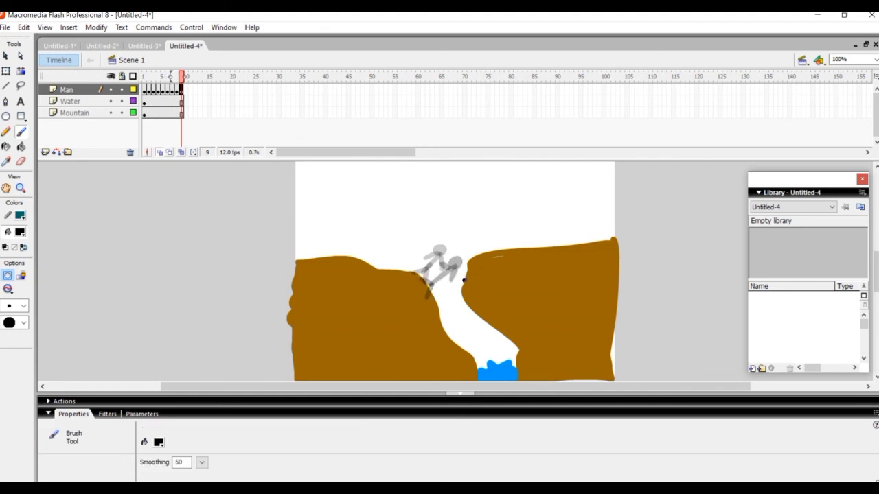
drag(462, 277, 463, 278)
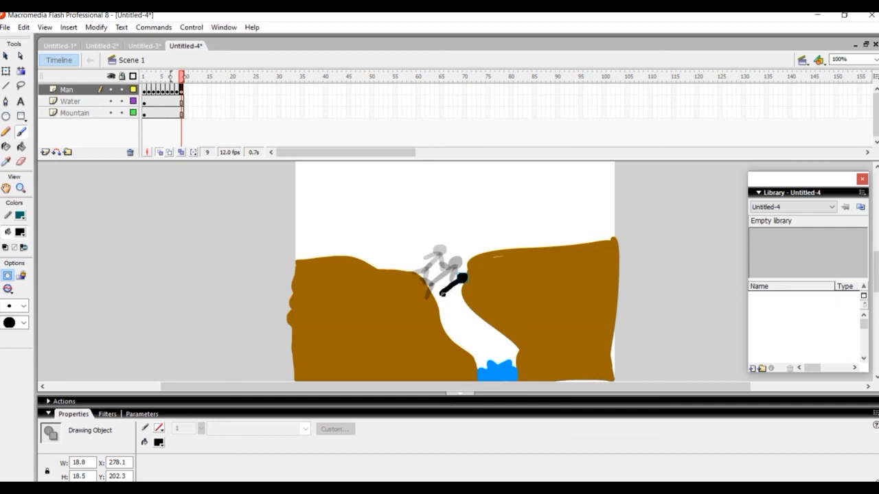
mouse_move(446, 288)
mouse_down()
mouse_move(428, 294)
mouse_move(436, 306)
mouse_move(449, 284)
mouse_move(456, 295)
mouse_up()
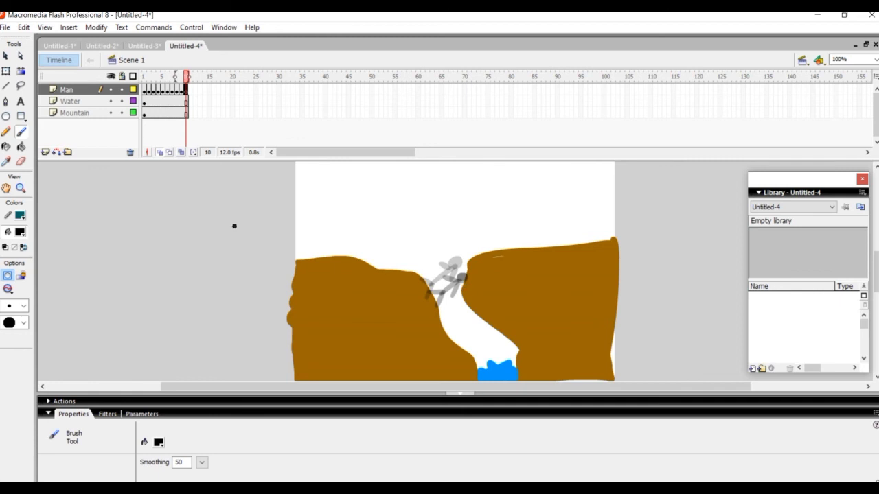
Step: Paint dark red drops running down the cliff into the water across keyframes 11 and 12
click(21, 234)
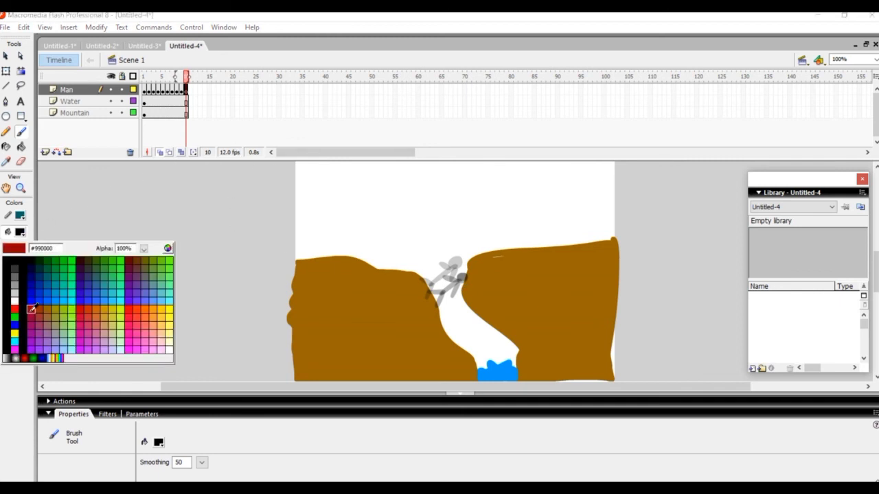
click(44, 302)
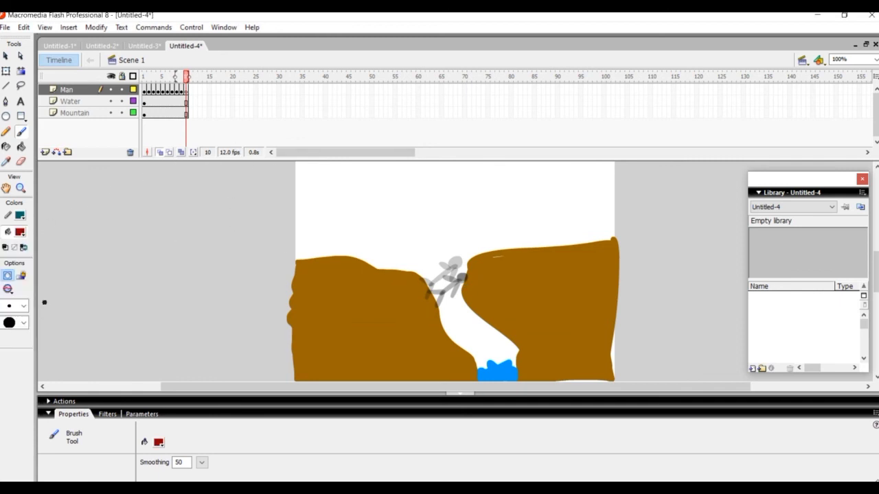
click(463, 292)
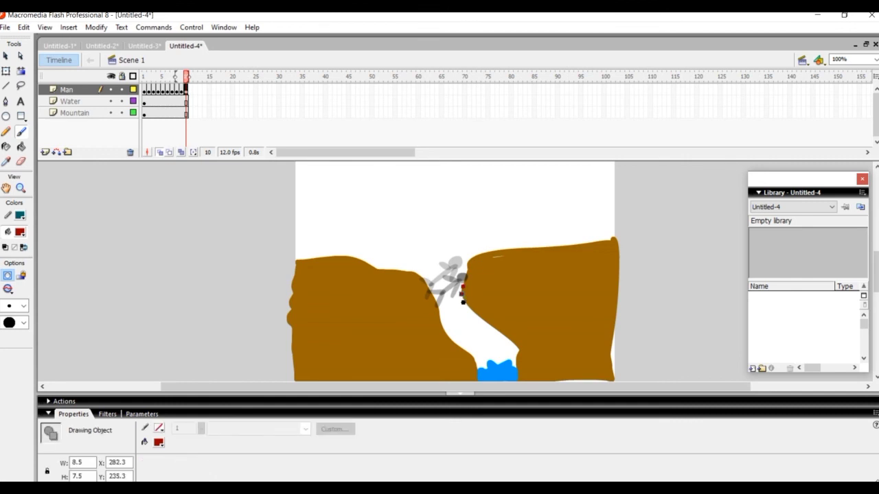
key(F6)
click(462, 300)
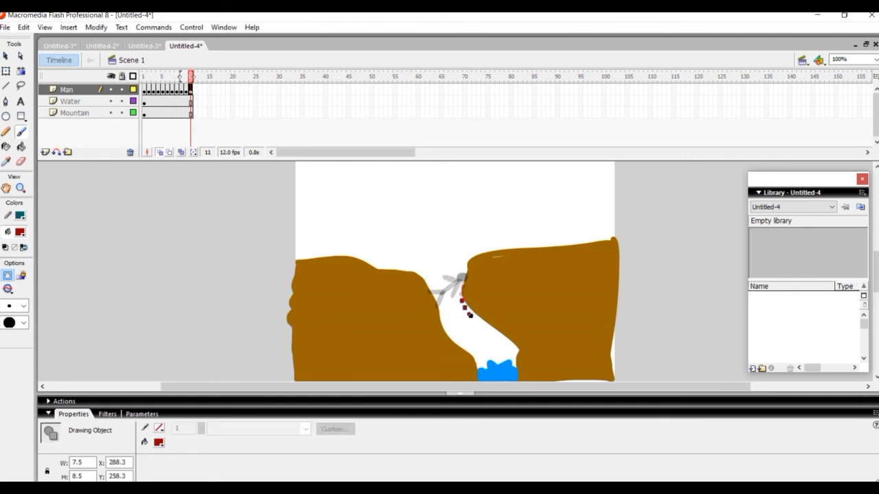
click(498, 349)
key(F6)
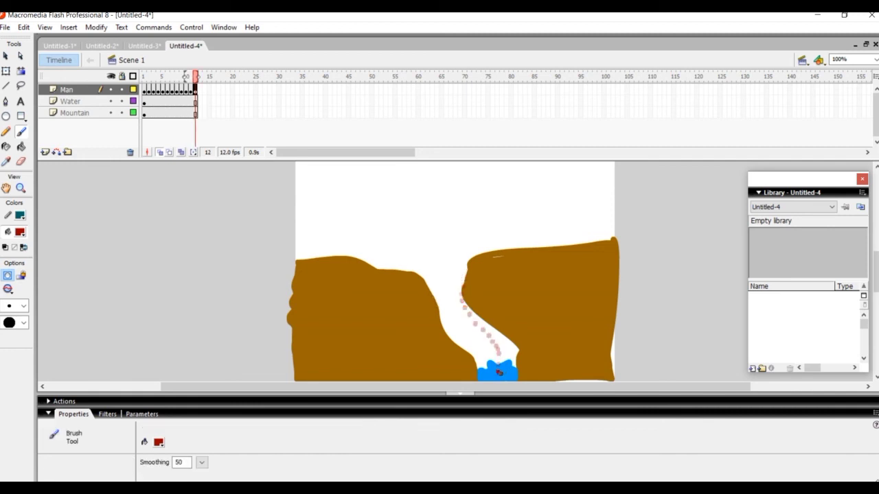
click(499, 372)
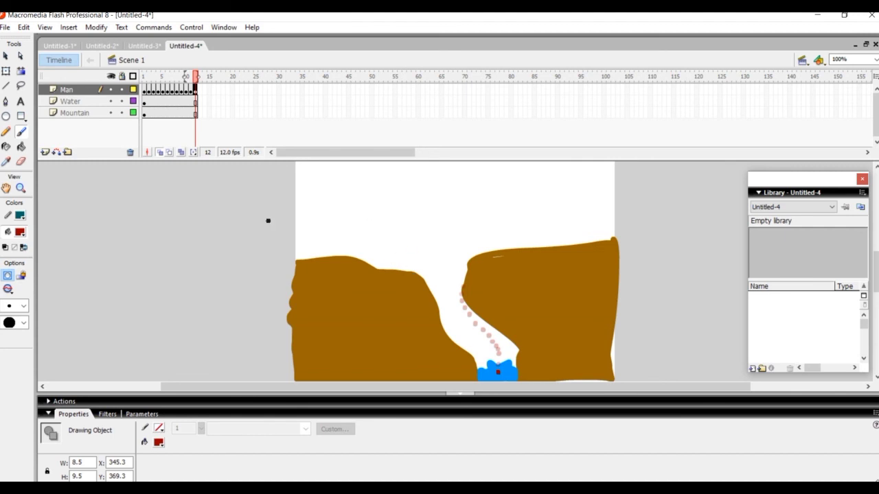
Step: Switch back to black and brush the man tumbling down toward the water over frames 13 to 15
click(21, 238)
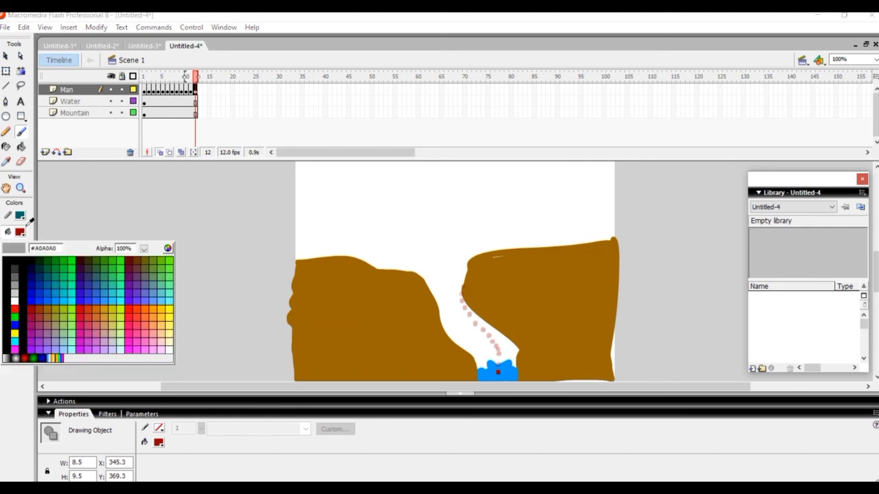
click(34, 262)
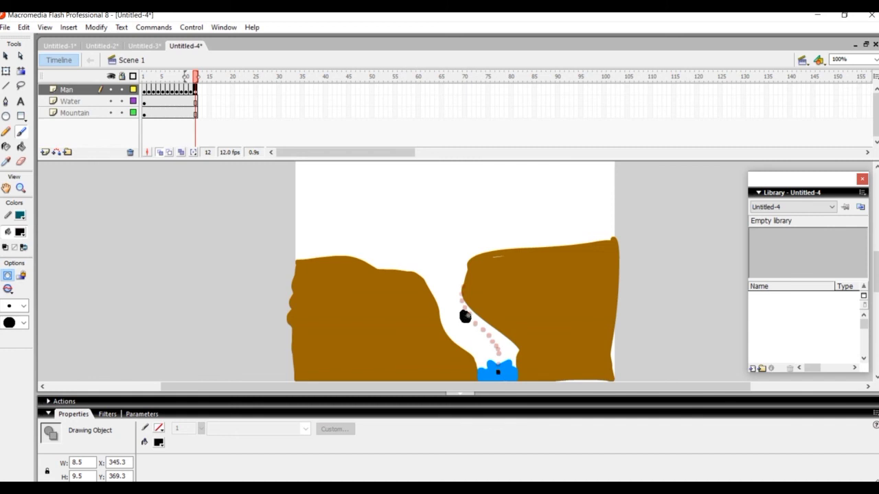
mouse_move(464, 315)
mouse_down()
mouse_move(452, 294)
mouse_move(469, 296)
mouse_up()
mouse_move(464, 310)
mouse_down()
mouse_move(446, 307)
mouse_move(457, 277)
mouse_up()
drag(453, 293, 441, 284)
key(F7)
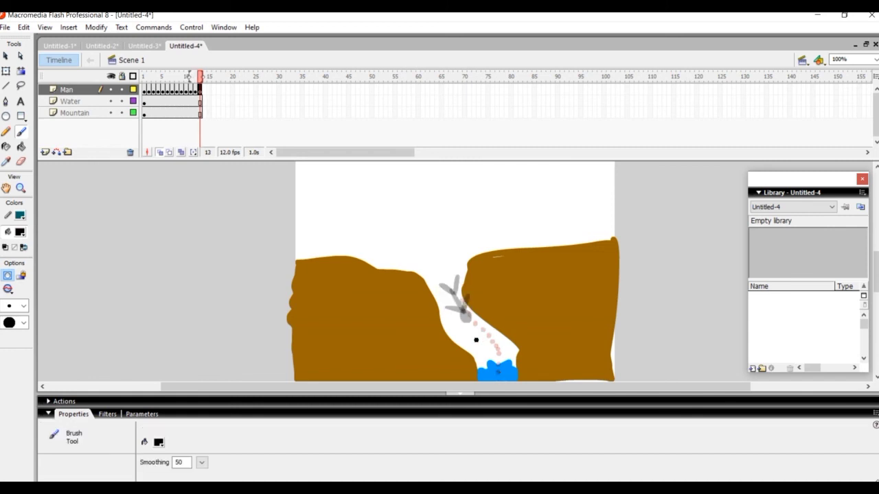
mouse_move(479, 335)
mouse_down()
mouse_move(470, 313)
mouse_move(485, 321)
mouse_move(463, 328)
mouse_move(478, 308)
mouse_move(458, 311)
mouse_up()
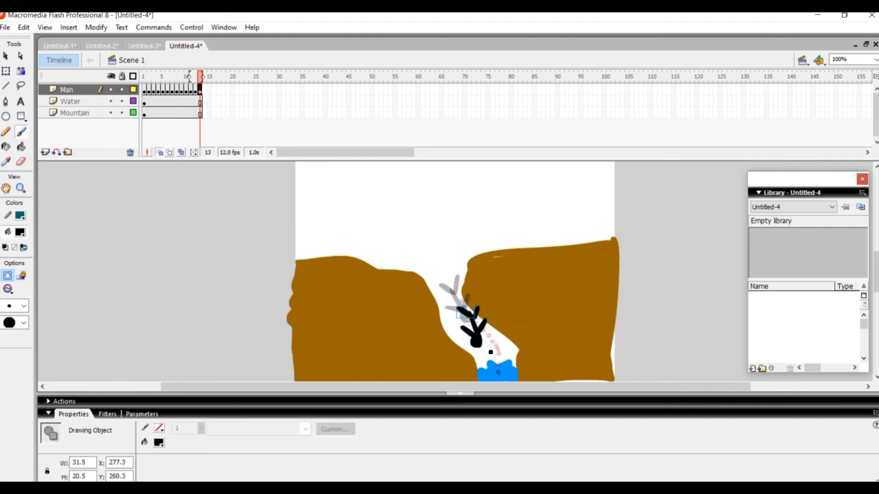
key(F7)
mouse_move(492, 360)
mouse_down()
mouse_move(490, 333)
mouse_move(479, 346)
mouse_move(503, 341)
mouse_up()
drag(486, 333, 482, 322)
drag(491, 337, 502, 330)
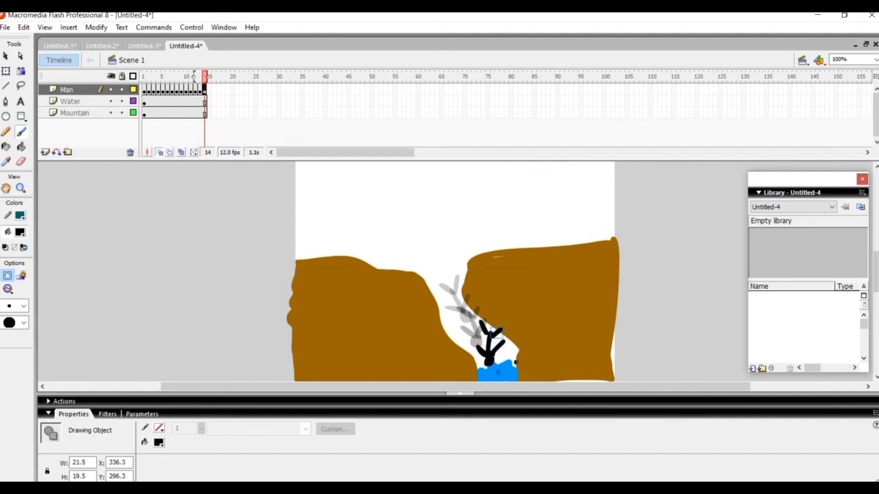
key(F7)
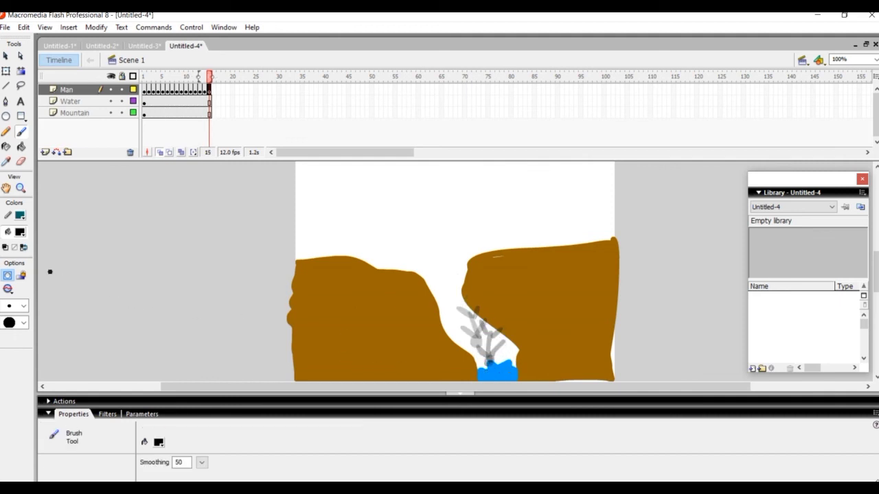
Step: Dab a dark red splash into the water, add keyframe 16, and preview the animation
click(22, 234)
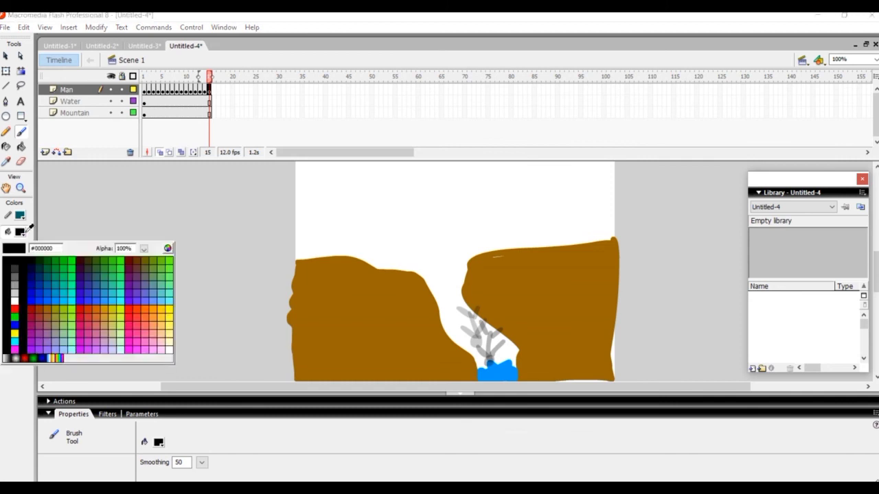
click(42, 310)
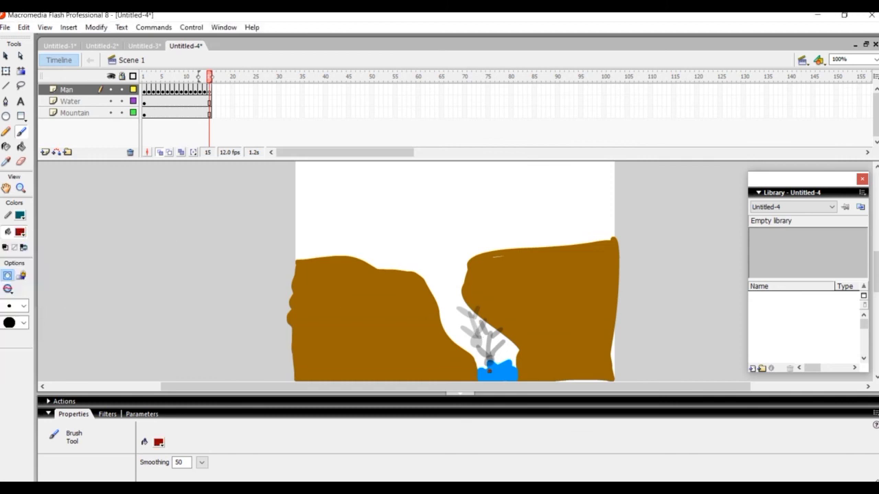
click(487, 369)
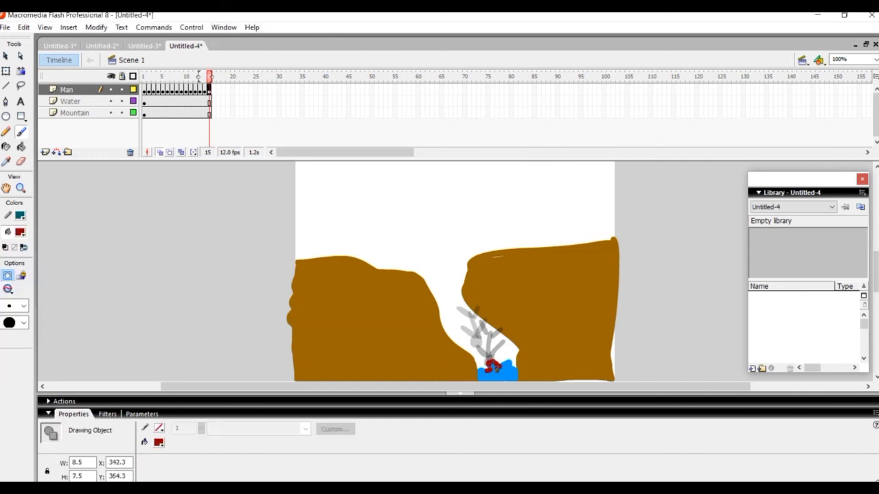
key(F6)
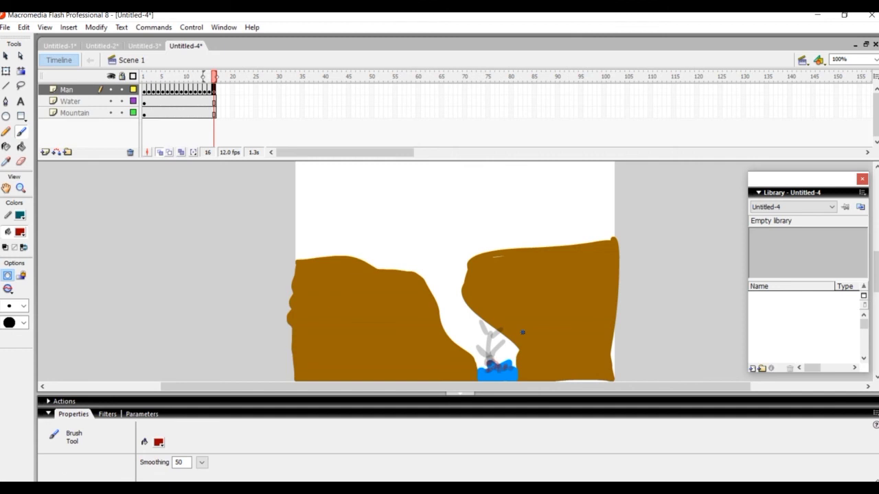
key(Return)
Step: Set the frame rate to 6 fps with a blue stage background, then play the animation
double_click(232, 154)
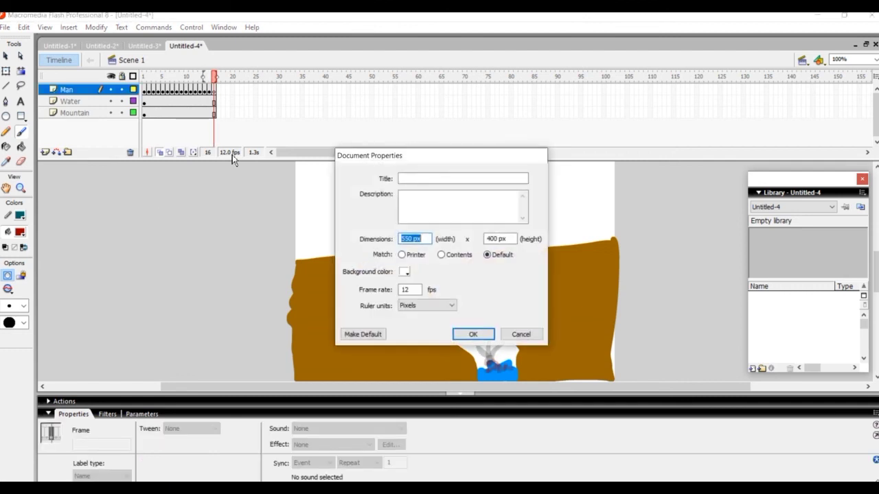
click(419, 290)
text(6)
click(407, 273)
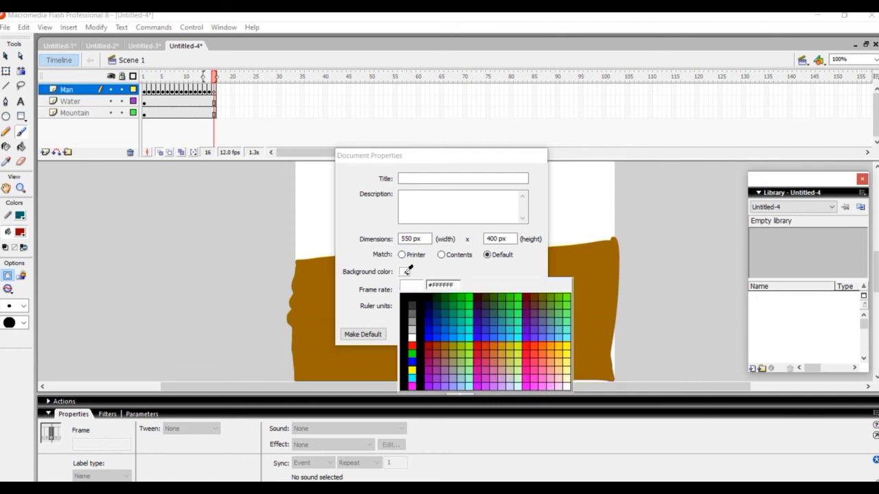
click(429, 333)
click(471, 333)
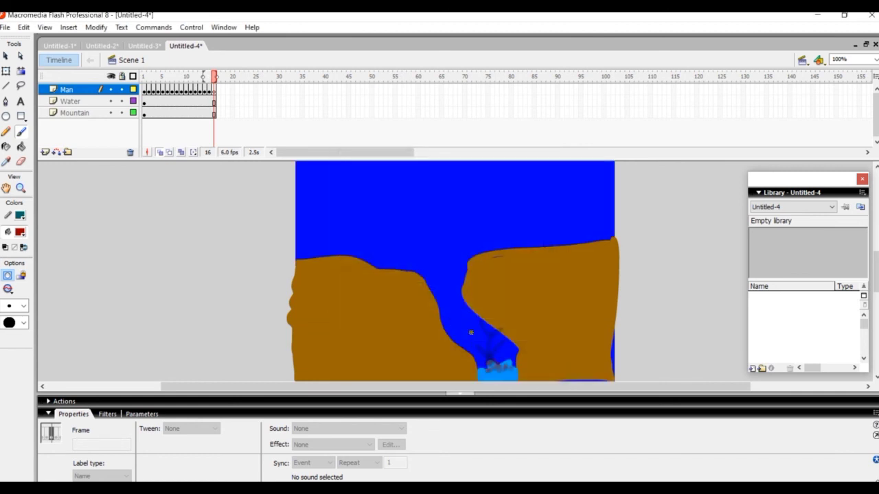
key(Return)
Step: Change the stage background to a different shade of blue
double_click(235, 154)
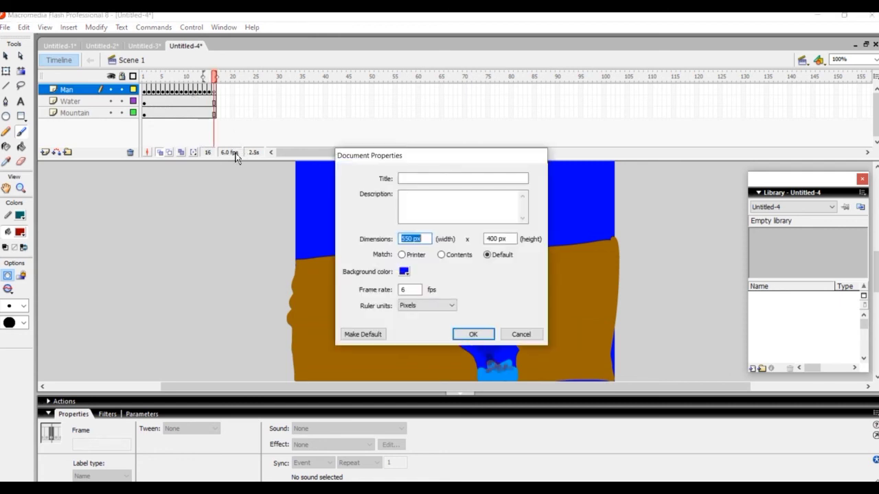
click(405, 272)
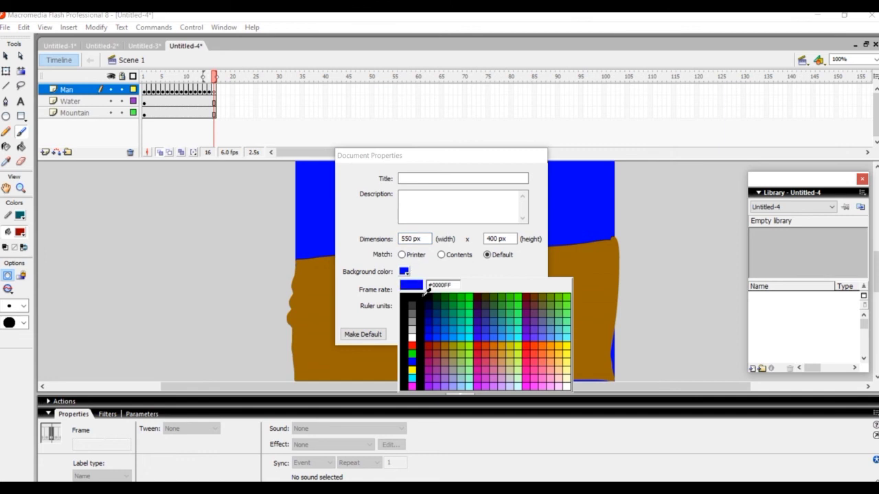
click(442, 335)
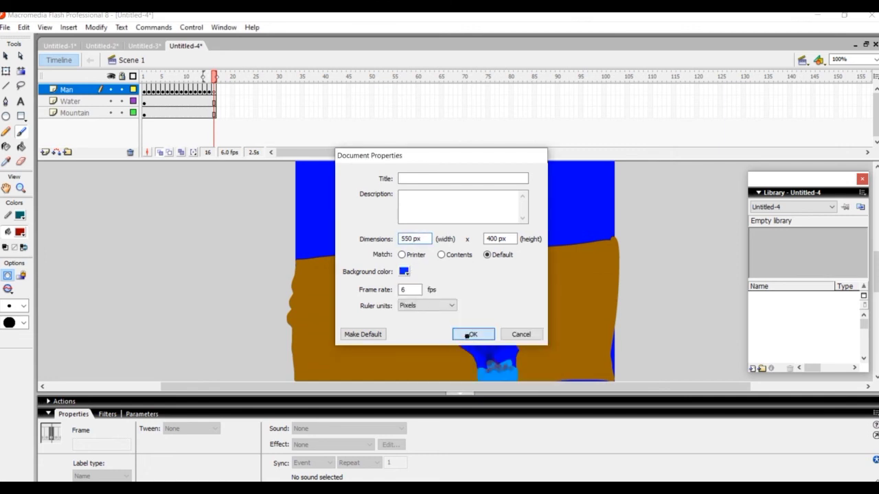
click(471, 335)
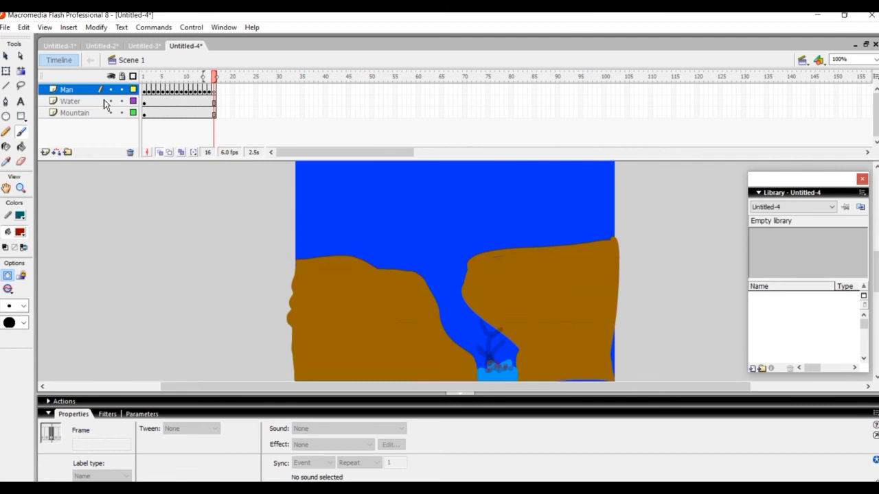
Step: Export the movie as Man_Mountain to the Desktop with default Flash Player settings, then minimize Flash
click(4, 27)
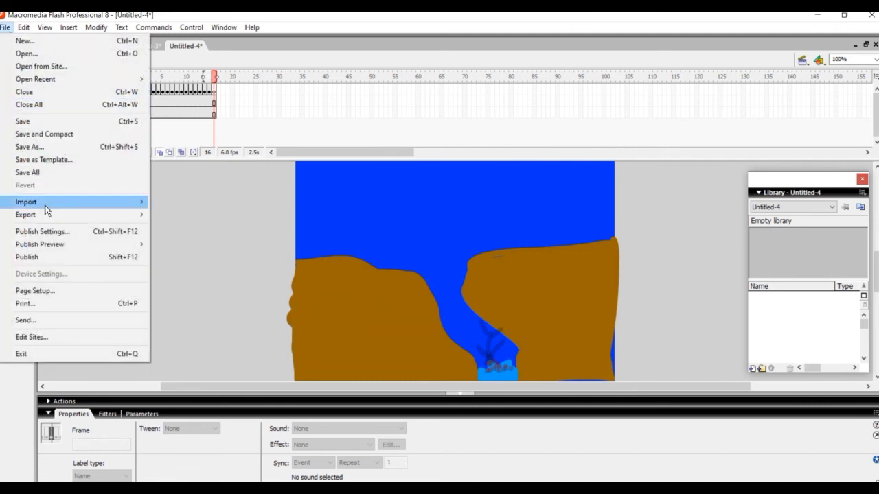
mouse_move(78, 215)
click(172, 227)
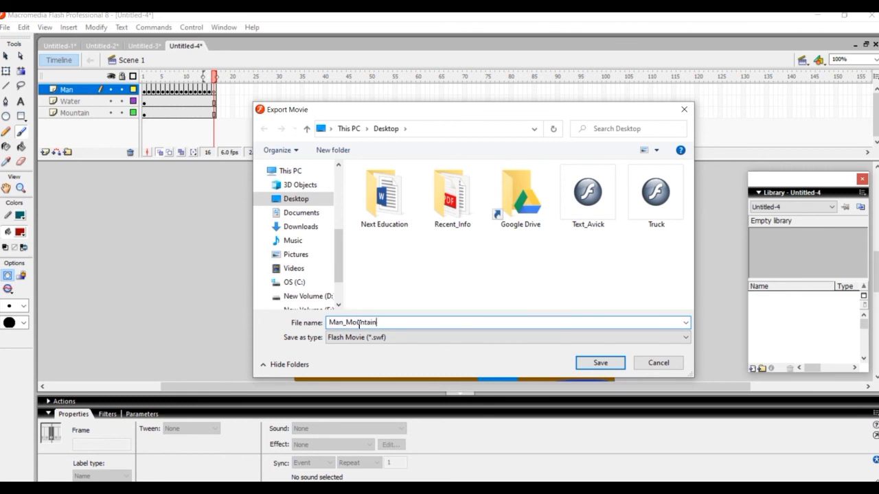
click(600, 363)
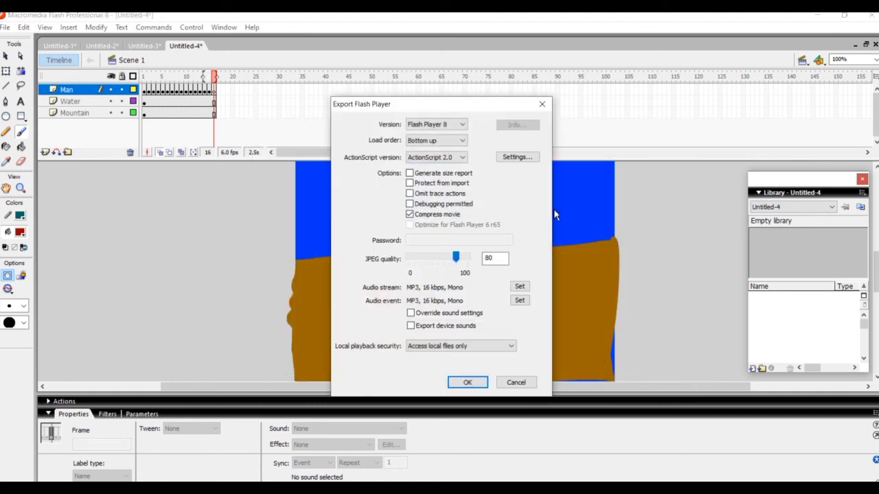
click(467, 383)
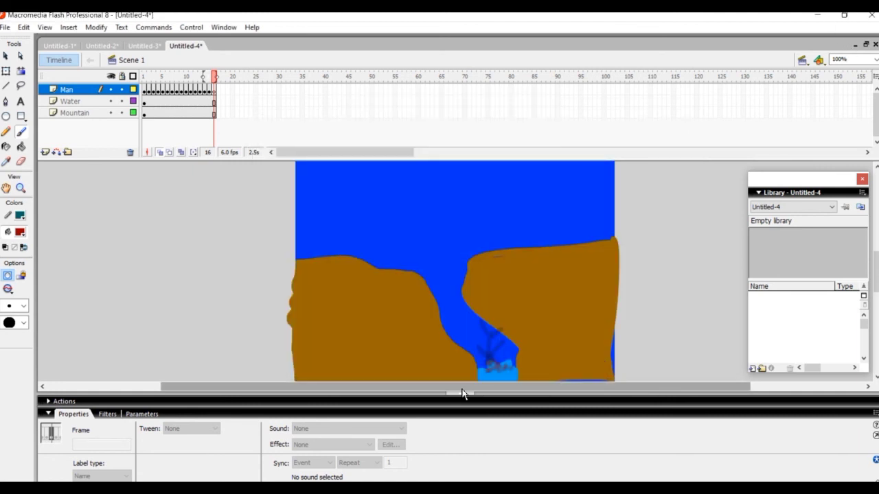
click(817, 14)
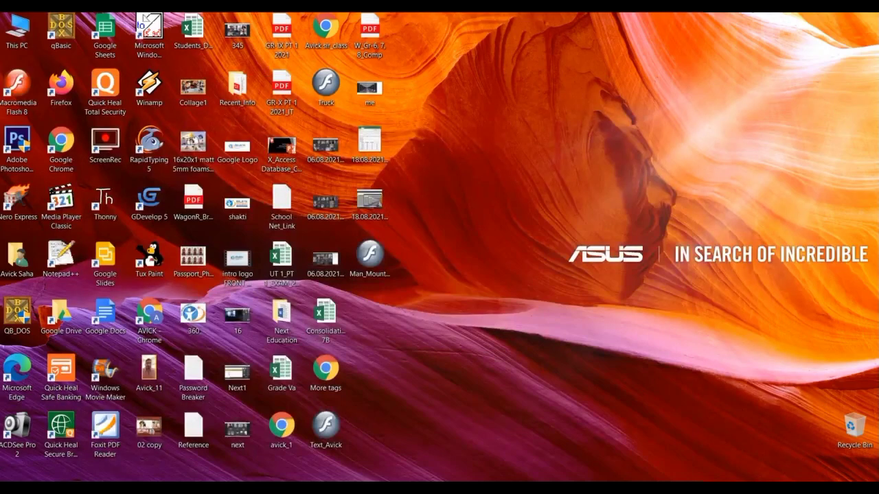
Step: Open the Man_Mountain and Truck movies in Flash Player, moving the first window to the right
double_click(376, 262)
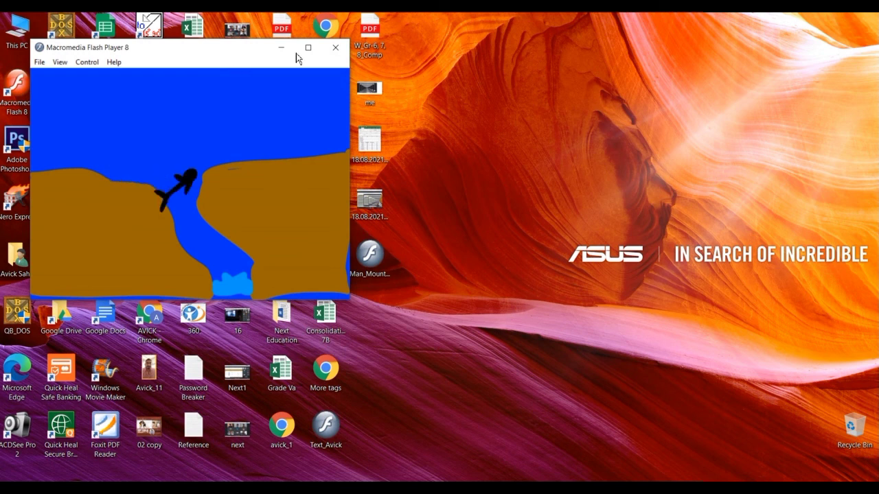
drag(249, 55, 758, 41)
click(330, 86)
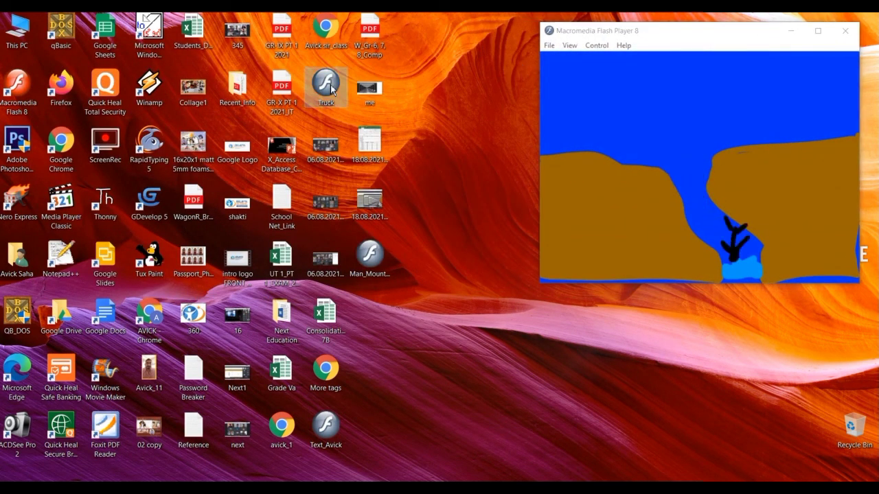
double_click(332, 90)
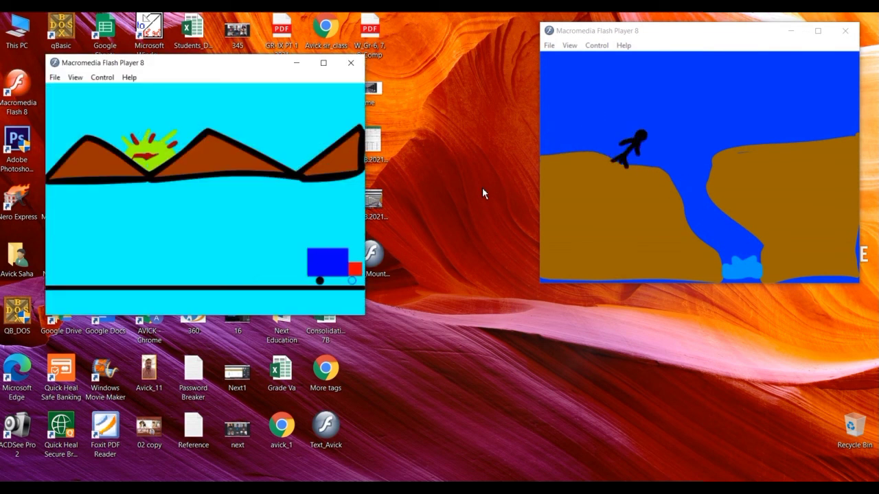
Step: Open the third animation, Text_Avick, and arrange the three player windows apart
click(341, 425)
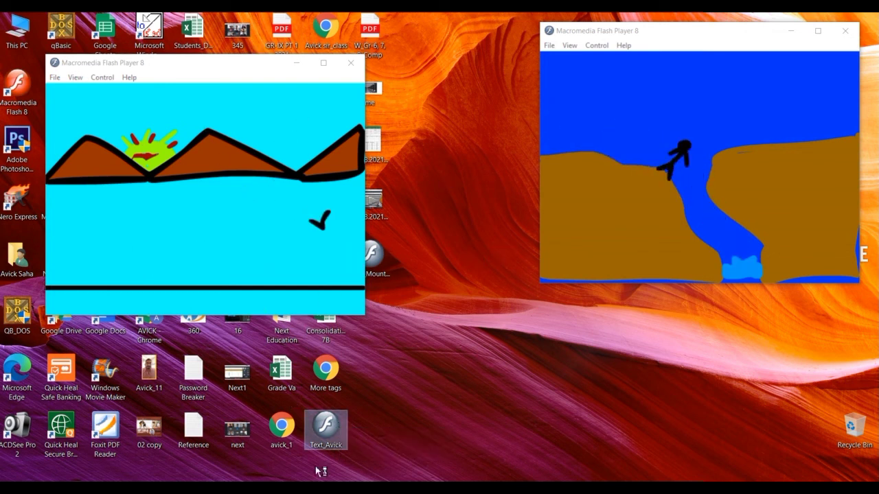
drag(202, 84, 520, 260)
drag(240, 65, 195, 34)
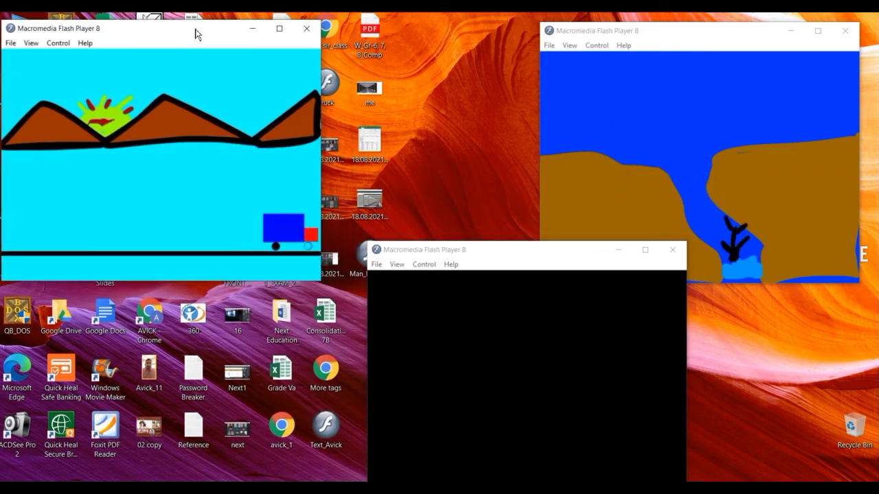
drag(571, 253, 484, 266)
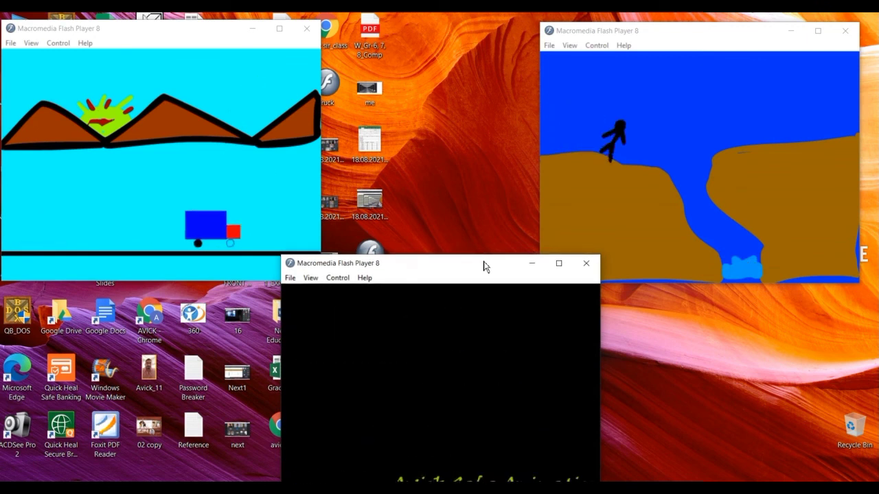